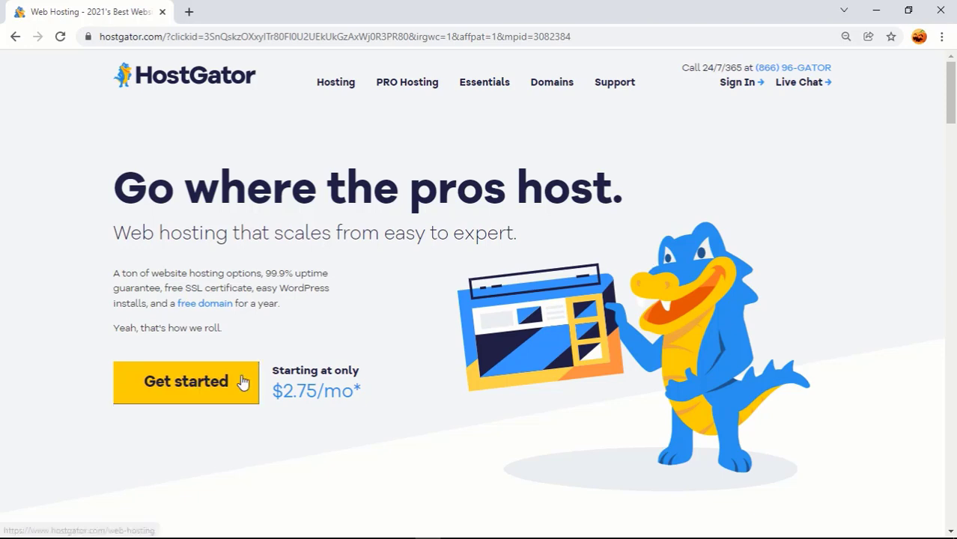
Bring up the shared hosting plans and emphasise the Hatchling, Baby and Business plan names.
{"action": "left_click", "coordinate": [216, 385]}
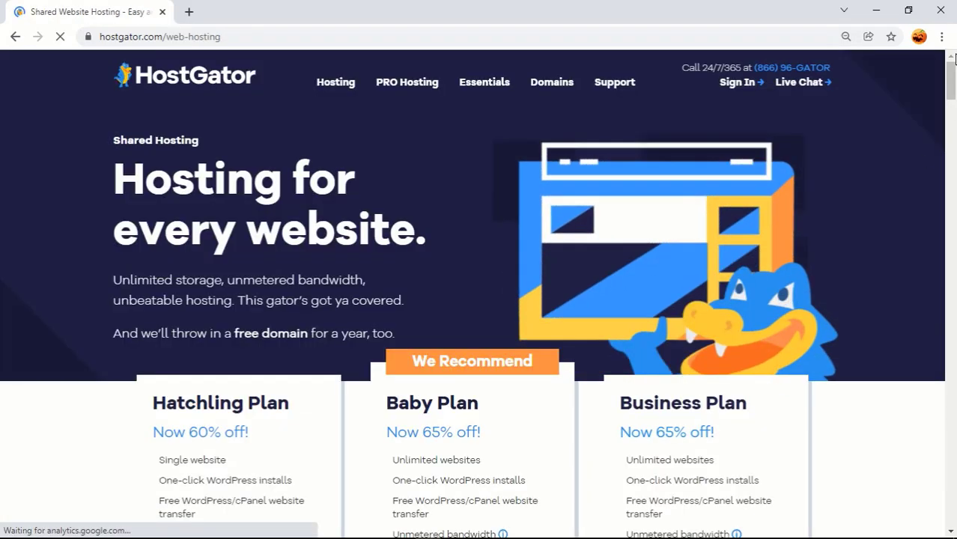
{"action": "left_click", "coordinate": [952, 111]}
{"action": "left_click_drag", "start_coordinate": [952, 111], "coordinate": [952, 101]}
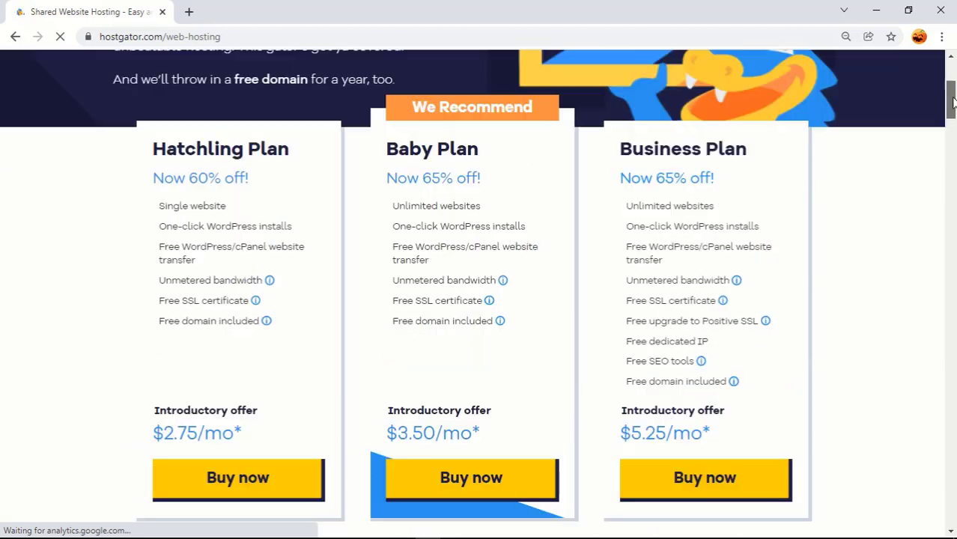
{"action": "left_click_drag", "start_coordinate": [297, 150], "coordinate": [221, 150]}
{"action": "left_click", "coordinate": [336, 141]}
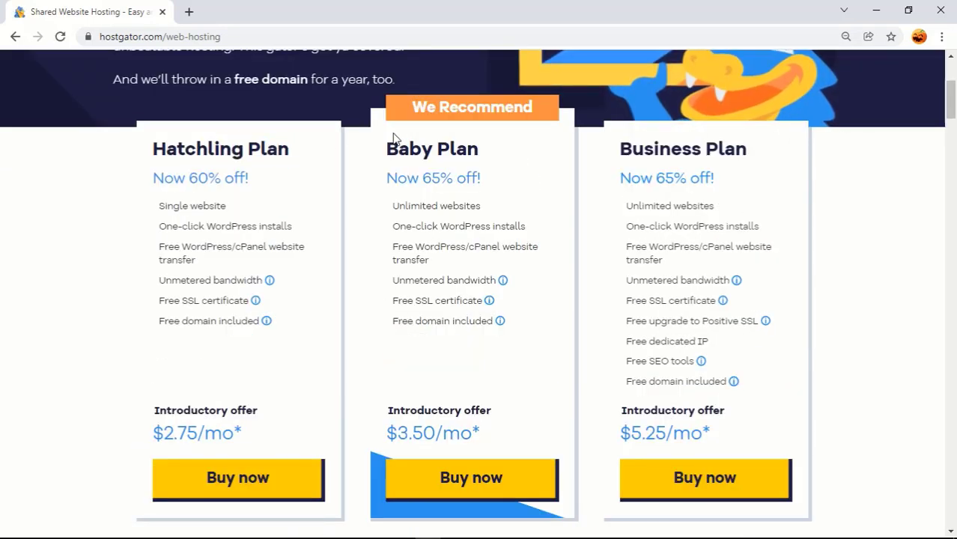
{"action": "left_click_drag", "start_coordinate": [395, 143], "coordinate": [451, 142]}
{"action": "left_click", "coordinate": [451, 142]}
{"action": "left_click_drag", "start_coordinate": [612, 148], "coordinate": [711, 148]}
{"action": "left_click", "coordinate": [711, 149]}
Point out Hatchling's single website and 60% off, and Baby's unlimited websites and 65% off.
{"action": "left_click_drag", "start_coordinate": [227, 205], "coordinate": [189, 208]}
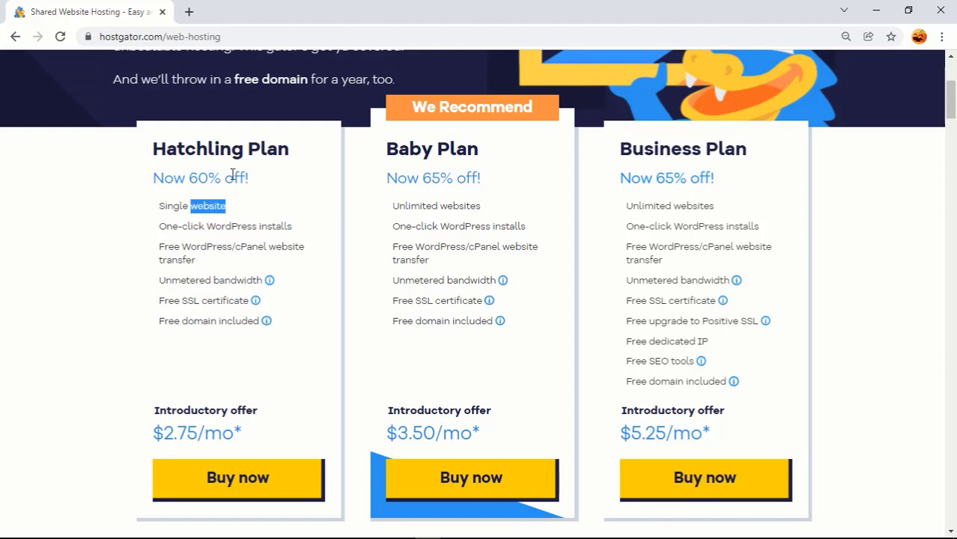
{"action": "left_click_drag", "start_coordinate": [255, 180], "coordinate": [188, 181]}
{"action": "left_click", "coordinate": [252, 193]}
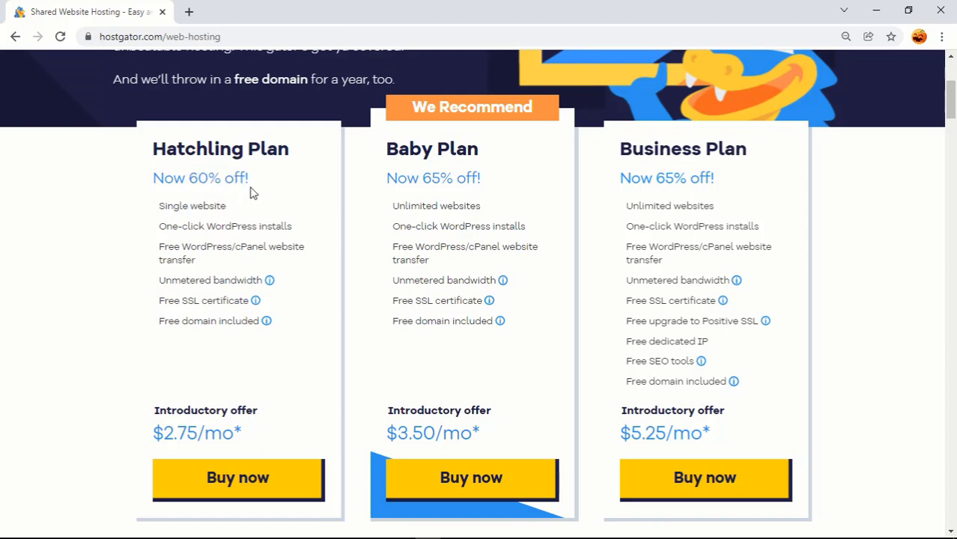
{"action": "left_click_drag", "start_coordinate": [480, 206], "coordinate": [408, 209]}
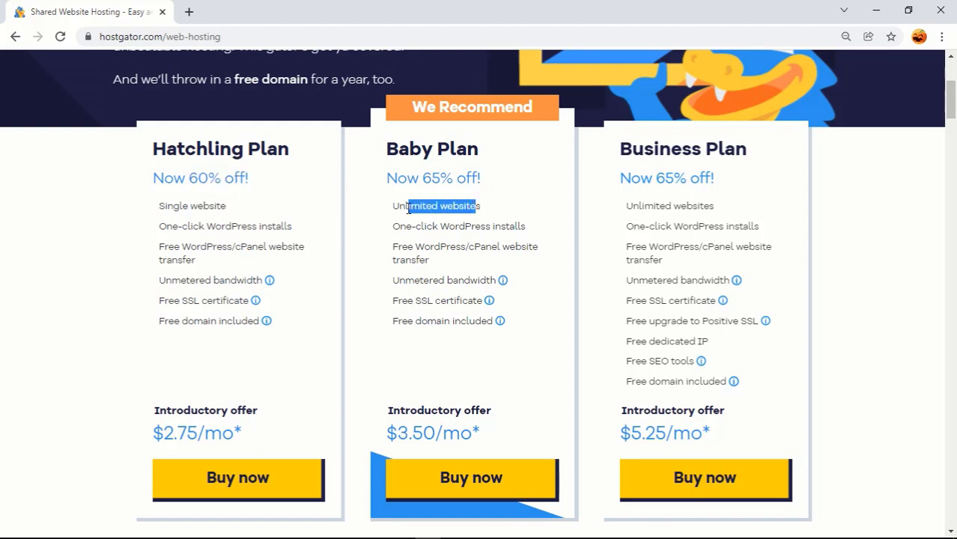
{"action": "left_click", "coordinate": [483, 203]}
{"action": "left_click_drag", "start_coordinate": [479, 178], "coordinate": [426, 178]}
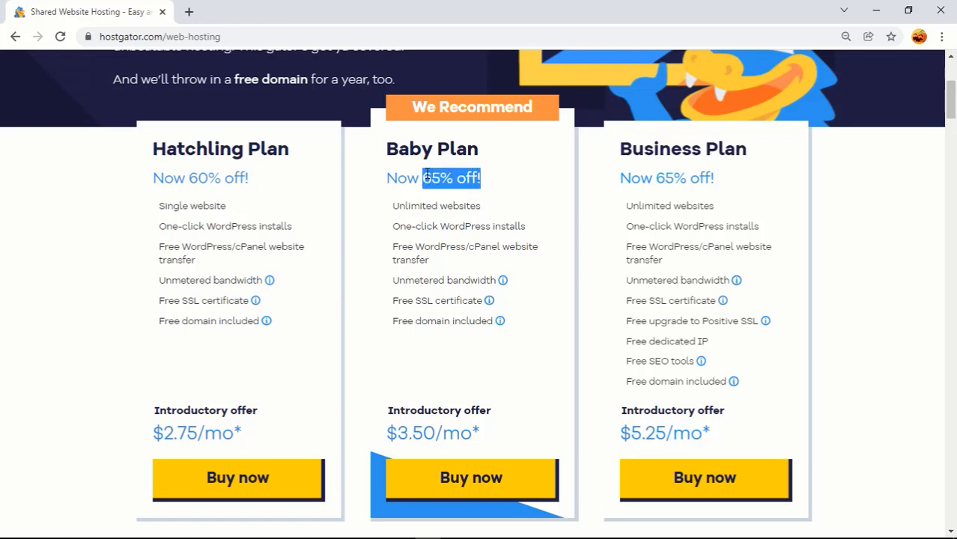
{"action": "left_click", "coordinate": [486, 251]}
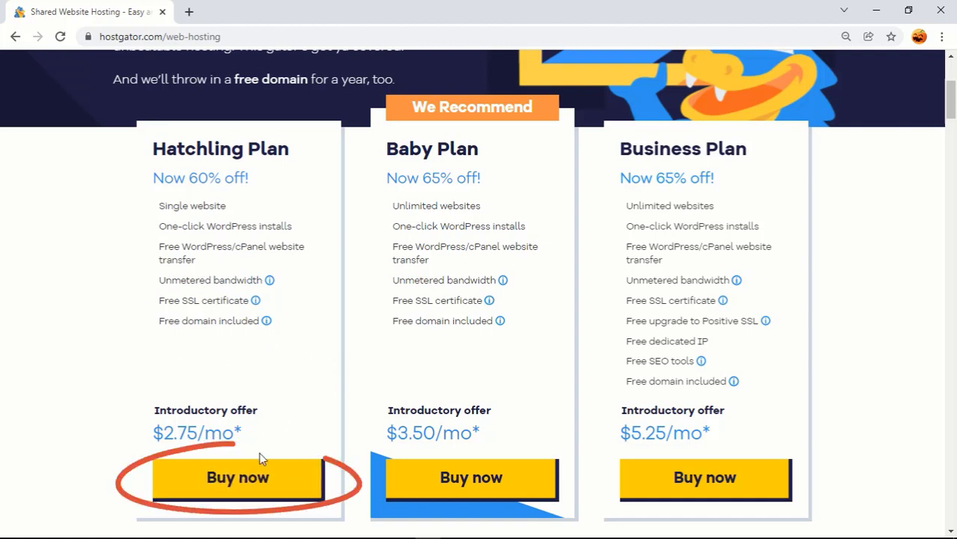
Choose Buy now for the Hatchling plan and go to the Choose a Domain step.
{"action": "left_click", "coordinate": [240, 483]}
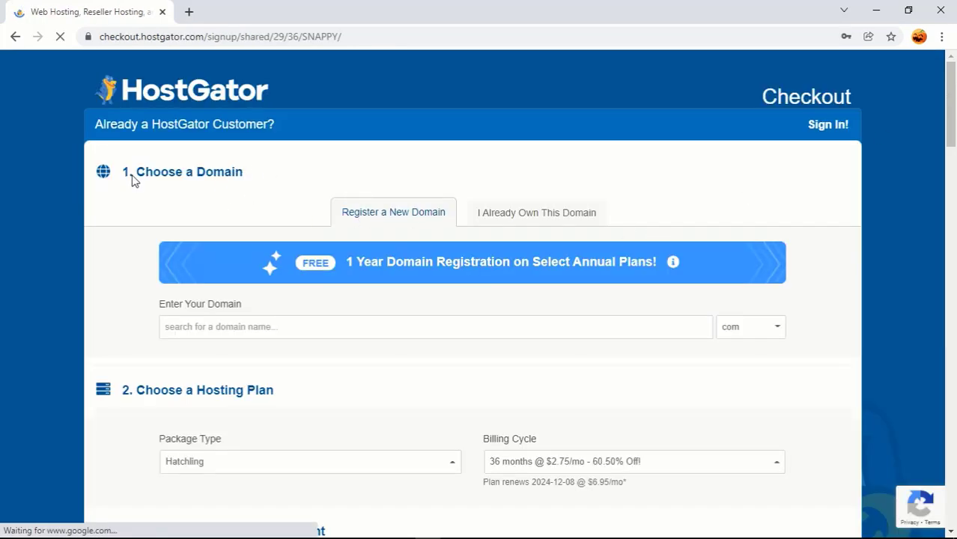
{"action": "left_click_drag", "start_coordinate": [242, 174], "coordinate": [193, 172]}
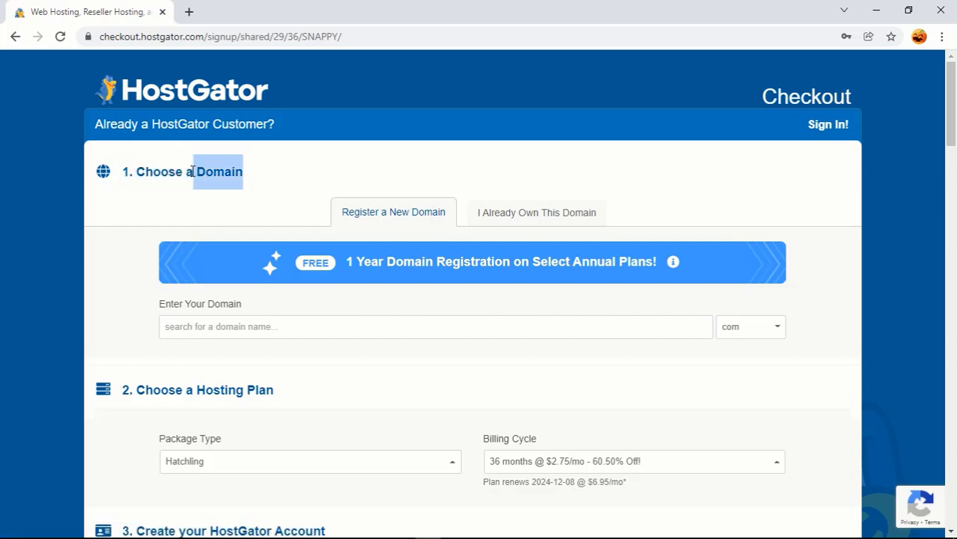
{"action": "left_click", "coordinate": [192, 171]}
{"action": "scroll", "coordinate": [668, 263], "scroll_direction": "down", "scroll_amount": 2}
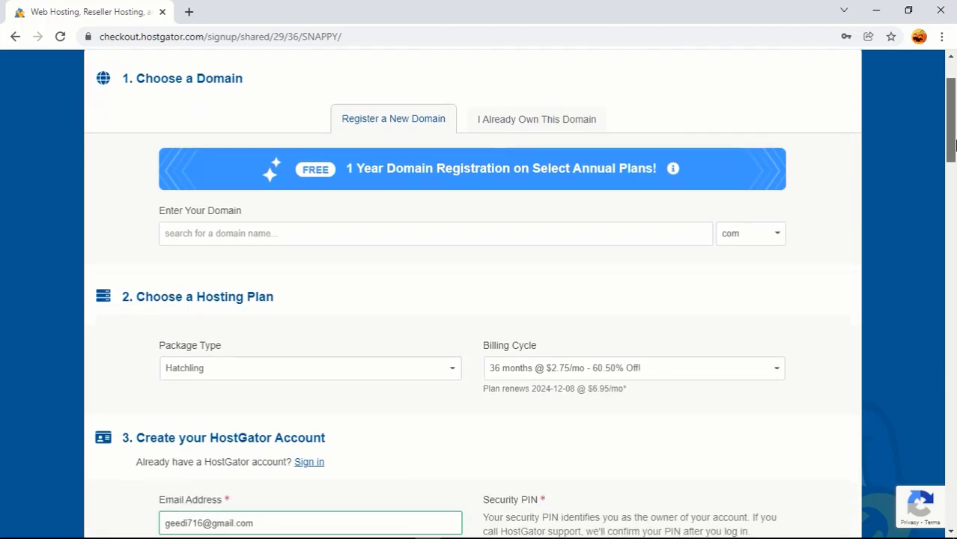
Search for websameeyn with the .com extension and confirm it is free as the primary domain.
{"action": "left_click", "coordinate": [572, 195]}
{"action": "type", "text": "websameyn"}
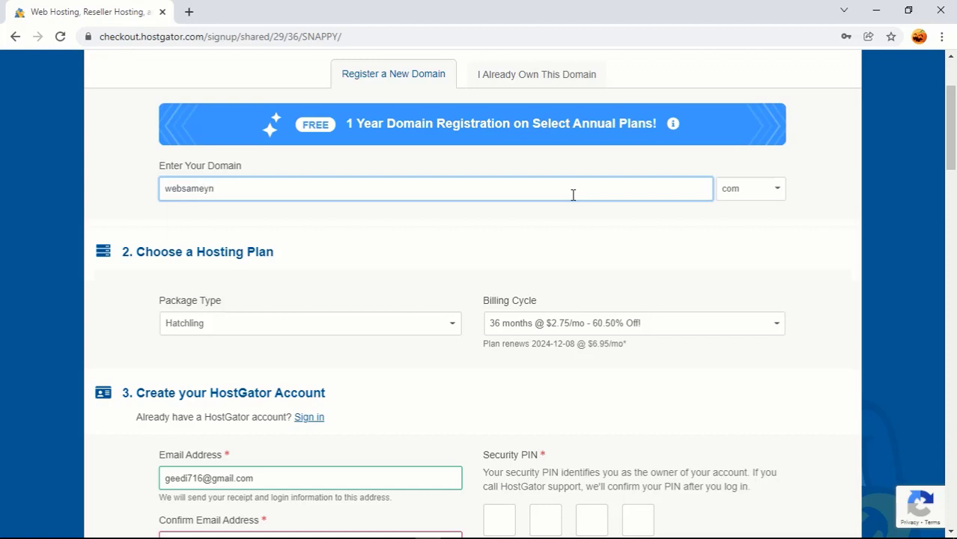
{"action": "key", "text": "BackSpace"}
{"action": "key", "text": "BackSpace"}
{"action": "left_click", "coordinate": [774, 196]}
{"action": "left_click", "coordinate": [773, 241]}
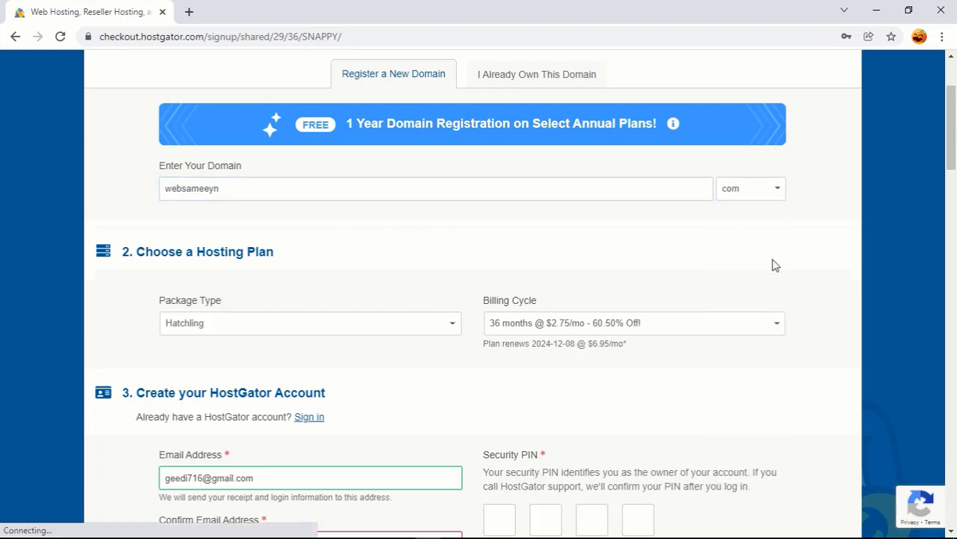
{"action": "left_click", "coordinate": [749, 188]}
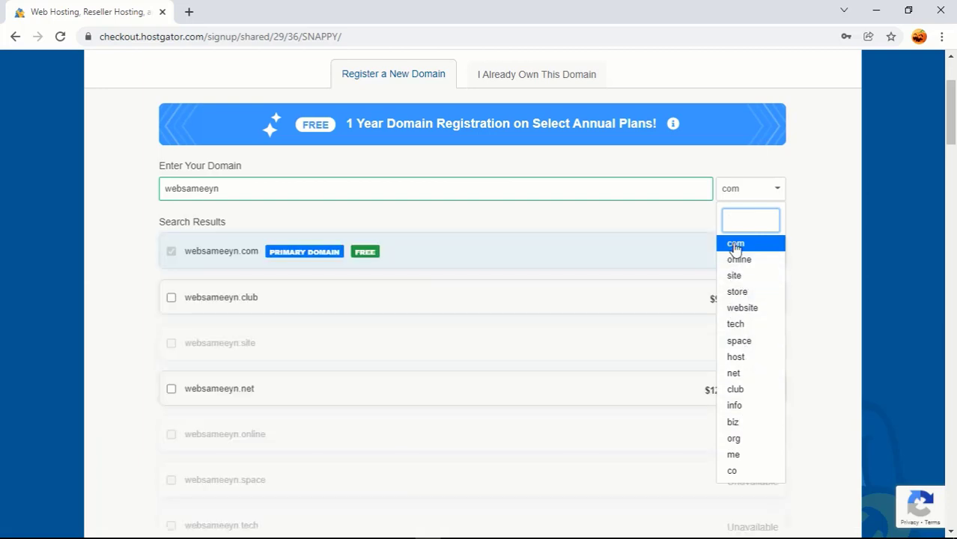
{"action": "left_click", "coordinate": [744, 245]}
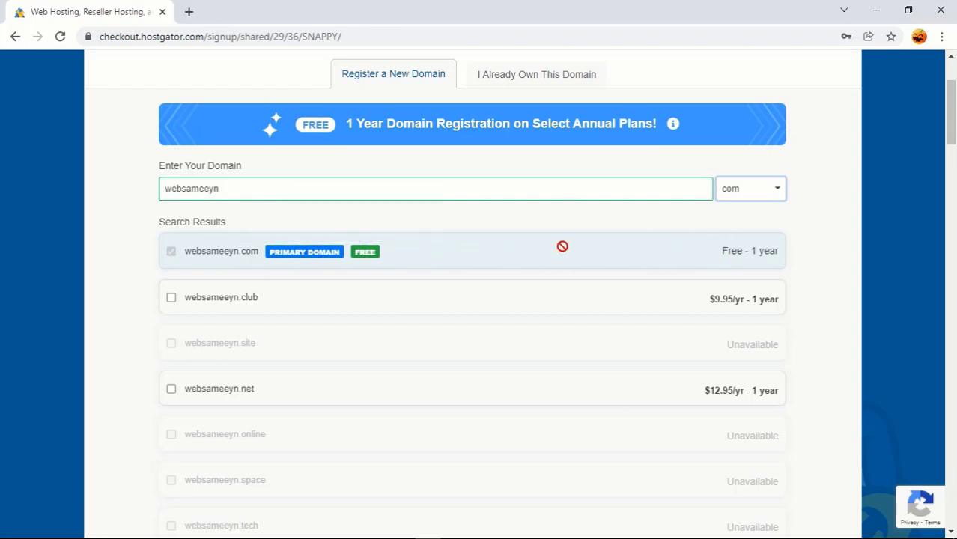
{"action": "mouse_move", "coordinate": [352, 252]}
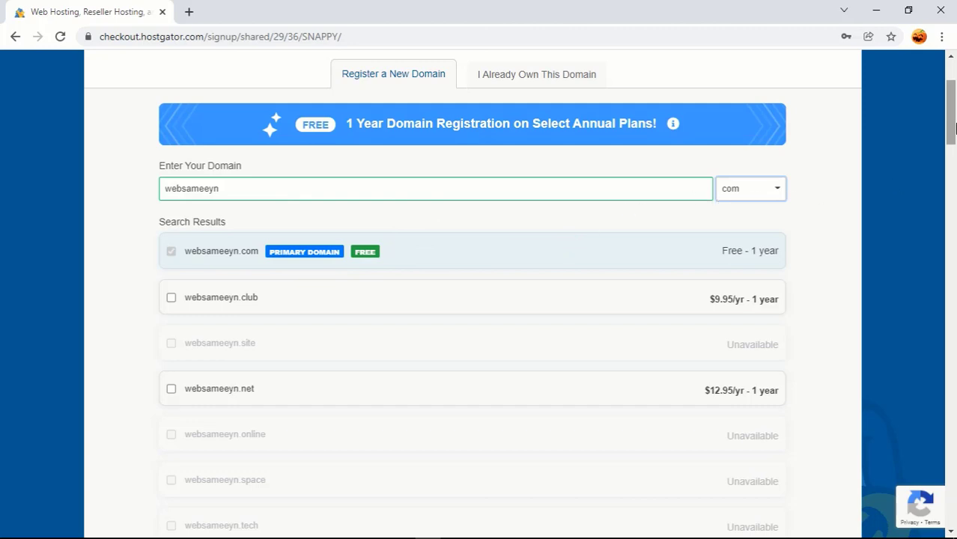
Turn off the $14.95/year Add Domain Privacy option for websameeyn.com.
{"action": "left_click_drag", "start_coordinate": [954, 129], "coordinate": [954, 215]}
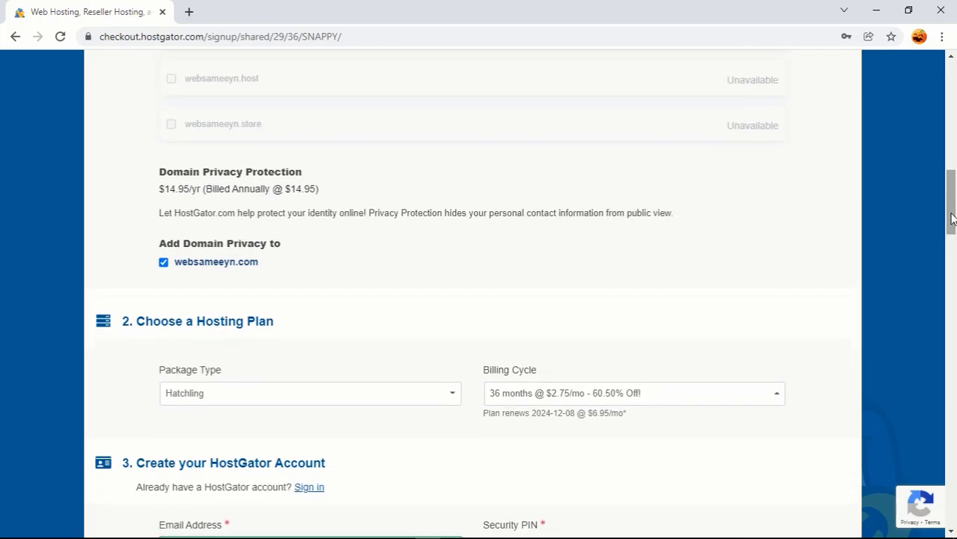
{"action": "left_click_drag", "start_coordinate": [279, 247], "coordinate": [168, 248]}
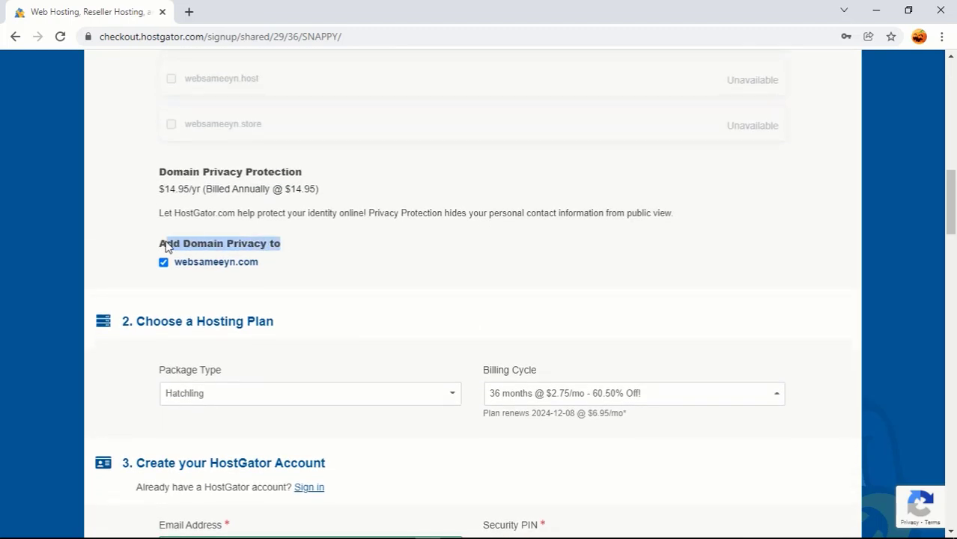
{"action": "left_click", "coordinate": [242, 247]}
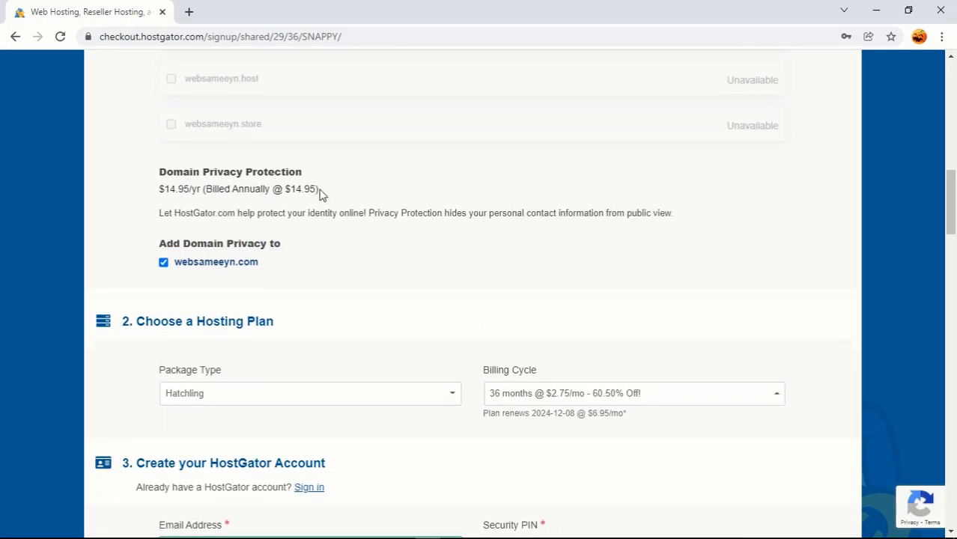
{"action": "left_click_drag", "start_coordinate": [308, 185], "coordinate": [225, 192]}
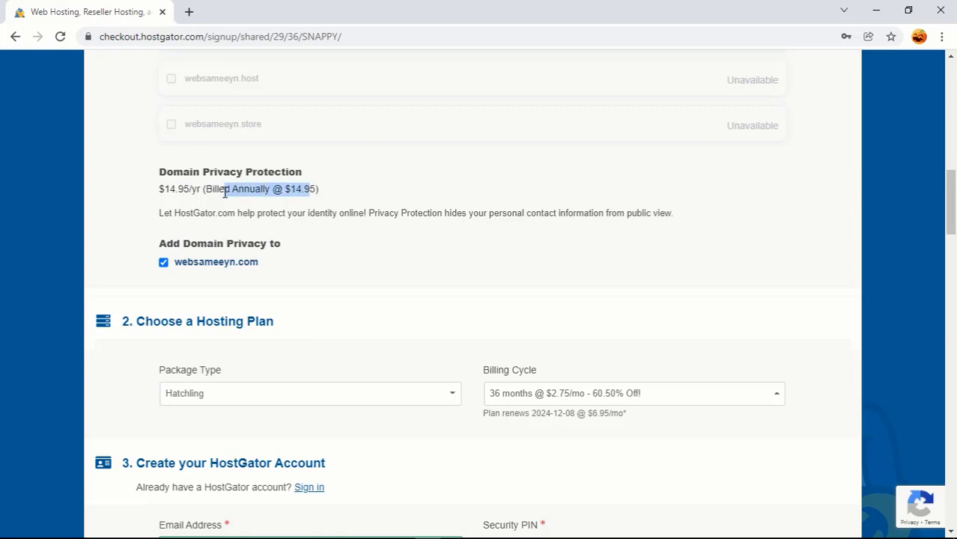
{"action": "left_click", "coordinate": [271, 250]}
{"action": "left_click", "coordinate": [164, 264]}
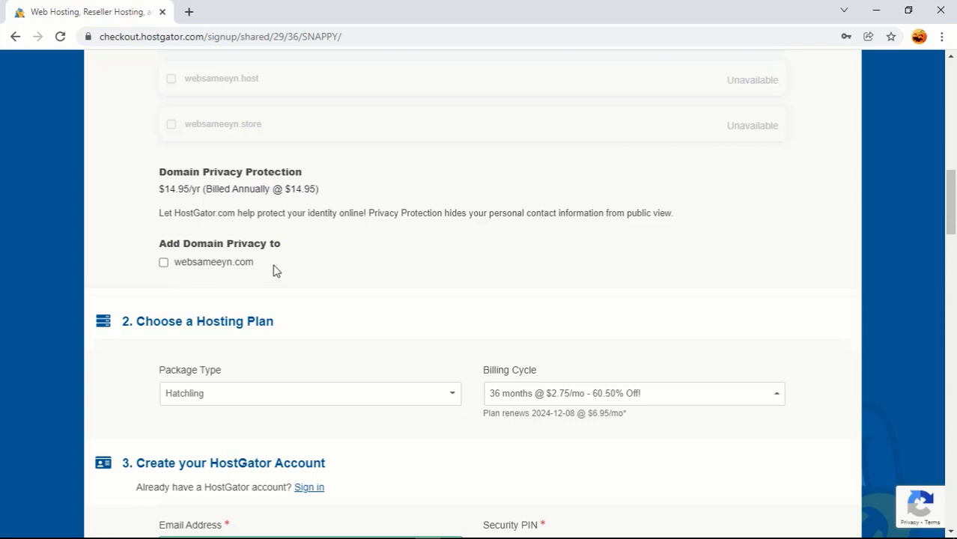
Set the Hatchling billing cycle to 1 month @ $10.95/mo, giving a $24.63 amount due.
{"action": "left_click_drag", "start_coordinate": [953, 211], "coordinate": [953, 227]}
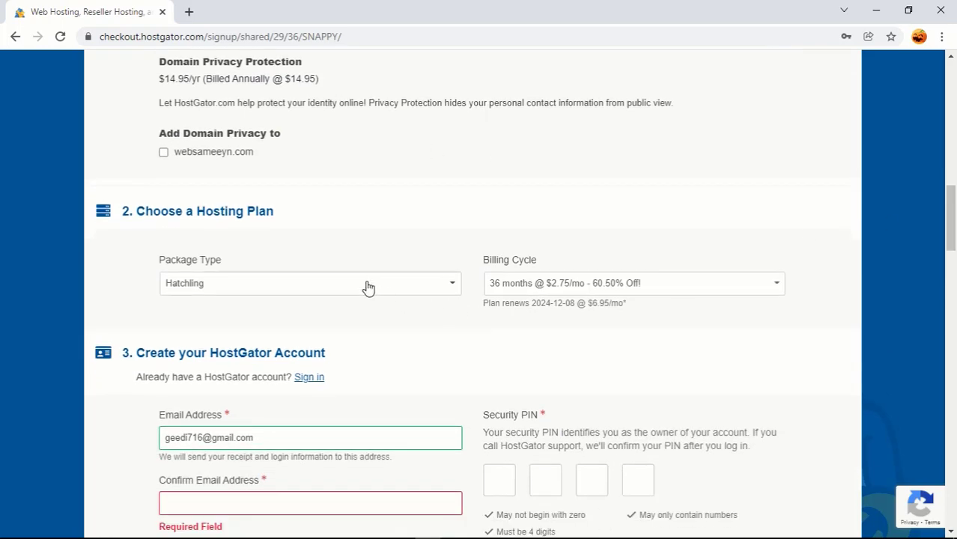
{"action": "left_click_drag", "start_coordinate": [259, 211], "coordinate": [161, 213]}
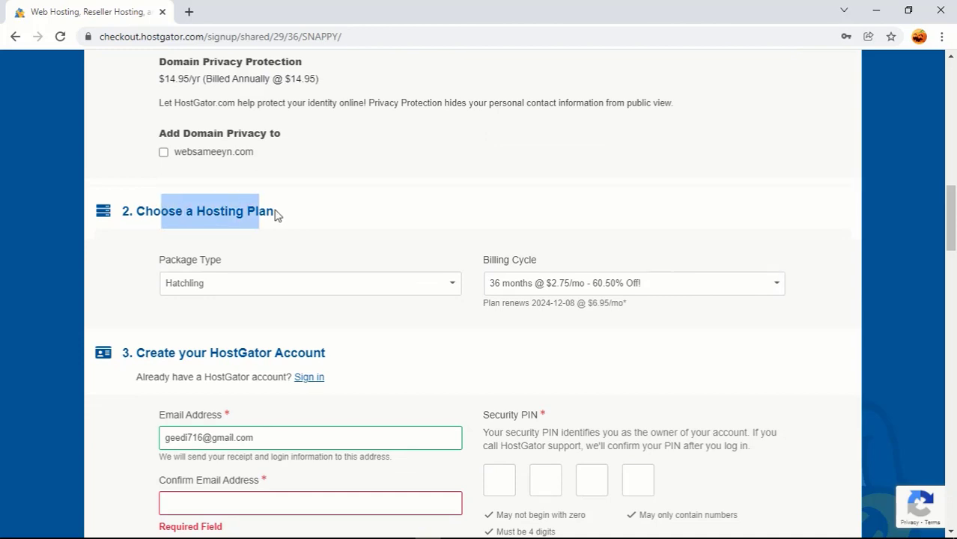
{"action": "left_click", "coordinate": [283, 219]}
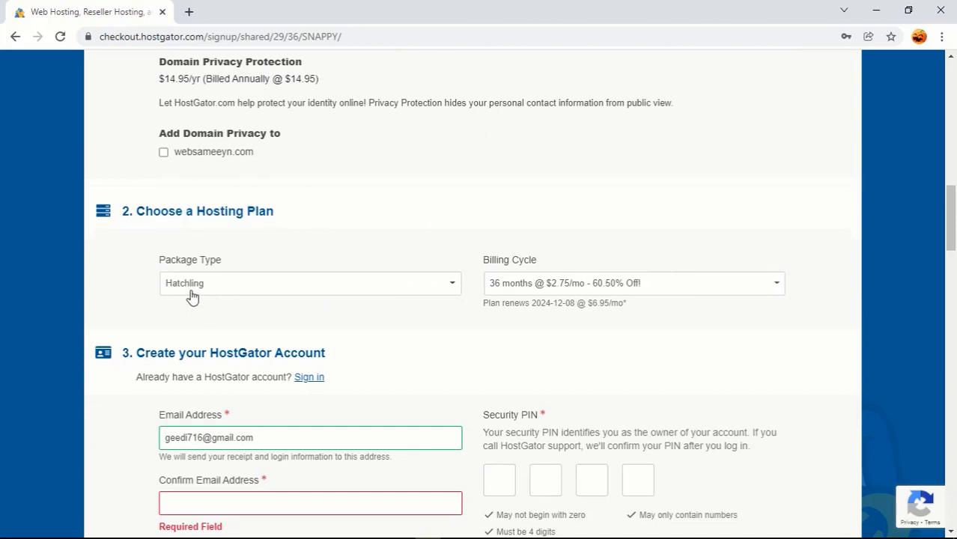
{"action": "left_click_drag", "start_coordinate": [502, 264], "coordinate": [490, 263]}
{"action": "left_click", "coordinate": [545, 262]}
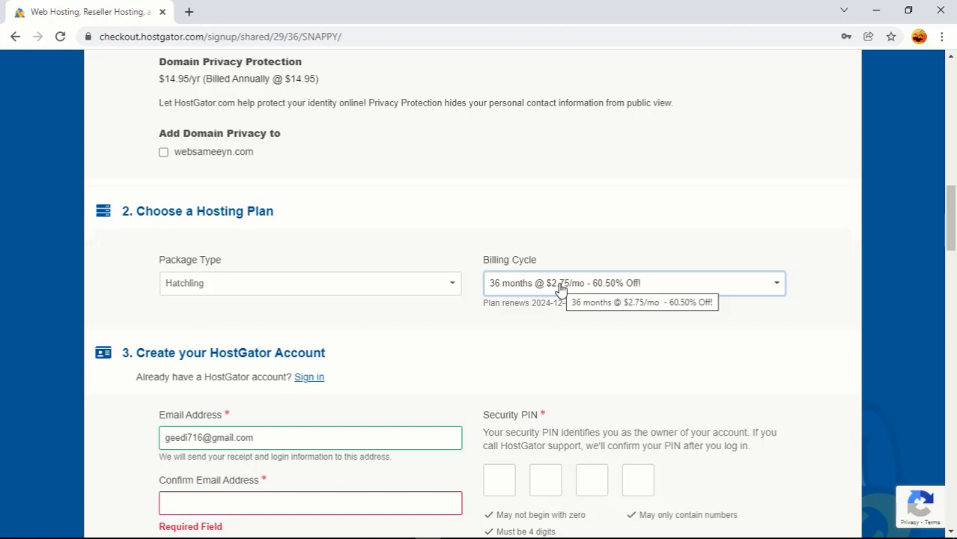
{"action": "left_click", "coordinate": [560, 285]}
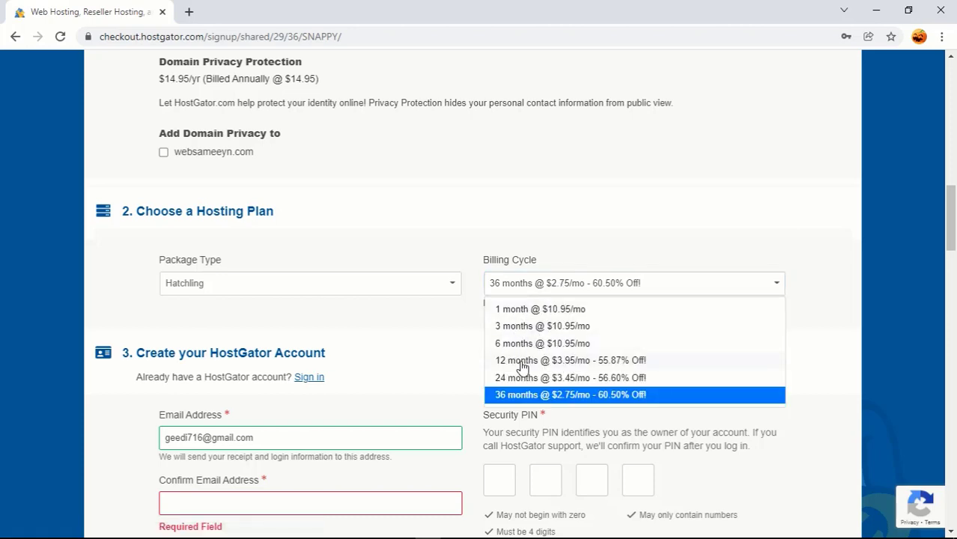
{"action": "left_click", "coordinate": [532, 310]}
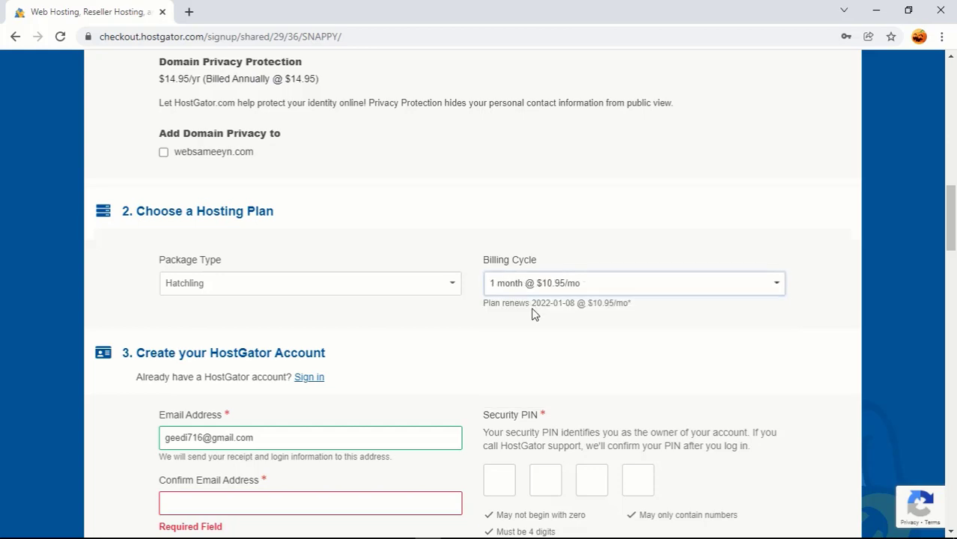
{"action": "left_click_drag", "start_coordinate": [951, 217], "coordinate": [953, 468]}
{"action": "left_click_drag", "start_coordinate": [812, 426], "coordinate": [842, 423]}
Replace the SNAPPY coupon with webdhise and validate it.
{"action": "left_click", "coordinate": [841, 419]}
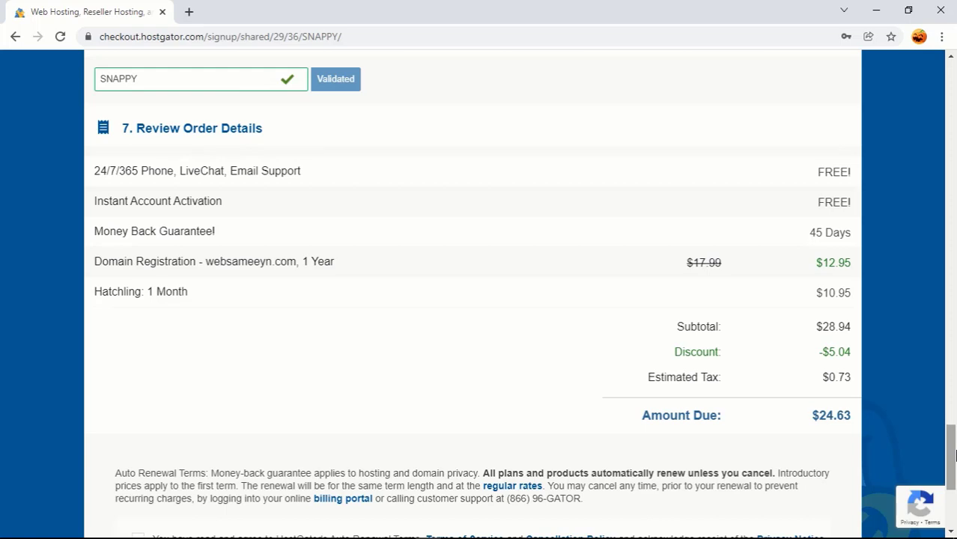
{"action": "scroll", "coordinate": [953, 450], "scroll_direction": "up", "scroll_amount": 1}
{"action": "left_click_drag", "start_coordinate": [272, 81], "coordinate": [144, 79]}
{"action": "left_click", "coordinate": [182, 115]}
{"action": "left_click_drag", "start_coordinate": [190, 123], "coordinate": [93, 113]}
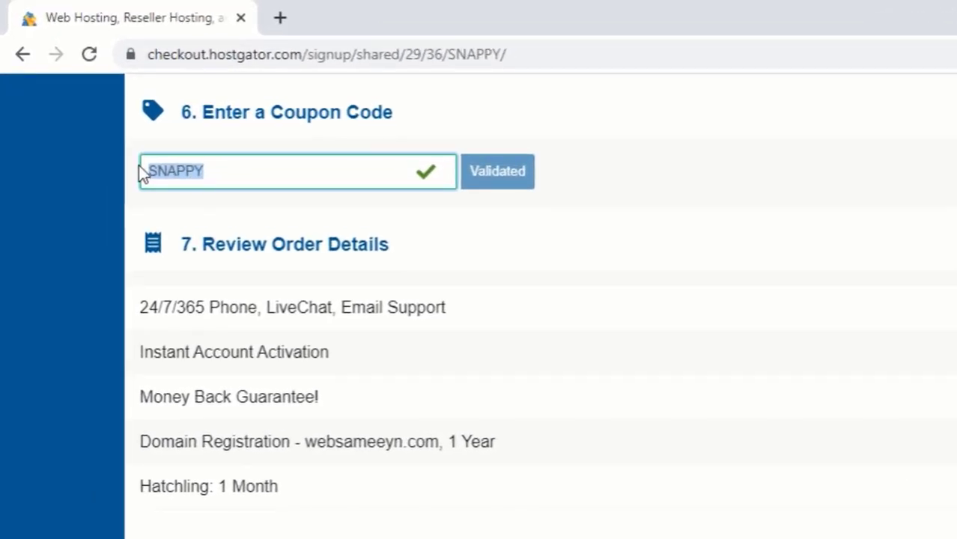
{"action": "type", "text": "webdhise"}
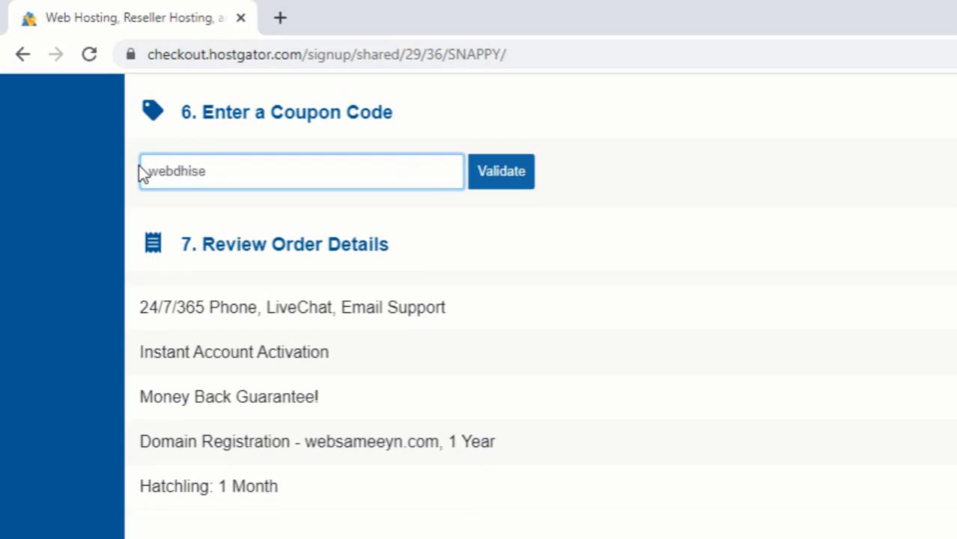
{"action": "left_click", "coordinate": [521, 180]}
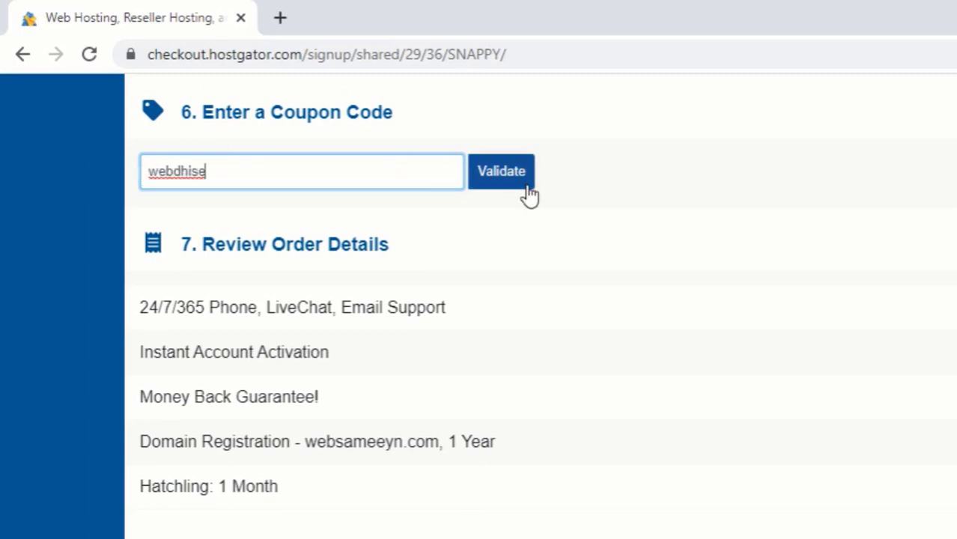
{"action": "left_click", "coordinate": [485, 187]}
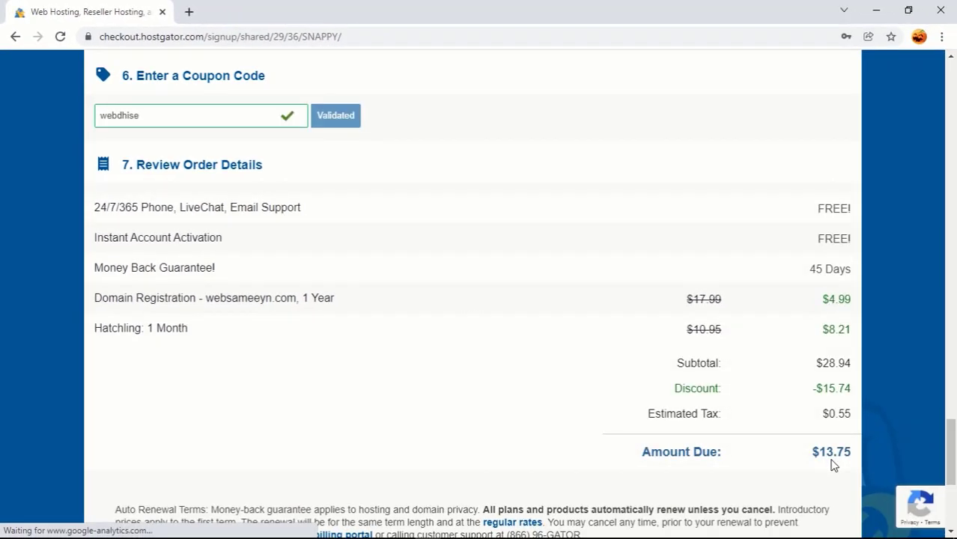
Review the reduced amount due of $13.75 in the order details.
{"action": "left_click_drag", "start_coordinate": [819, 453], "coordinate": [845, 451]}
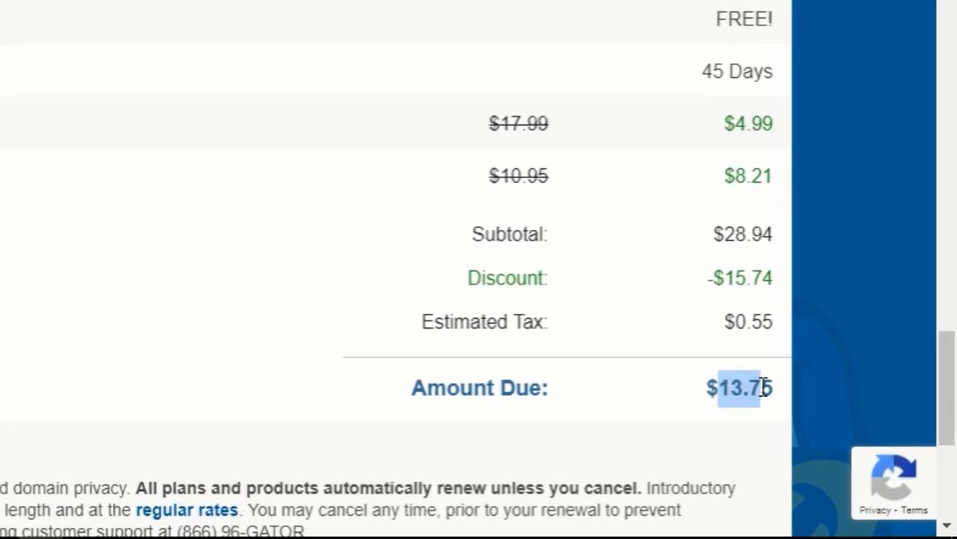
{"action": "left_click", "coordinate": [764, 387]}
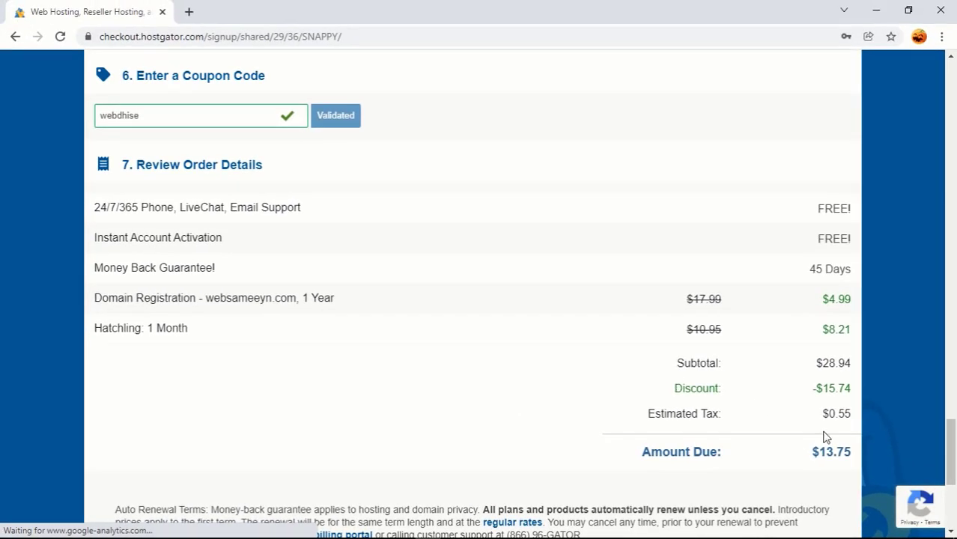
{"action": "scroll", "coordinate": [942, 445], "scroll_direction": "down", "scroll_amount": 1}
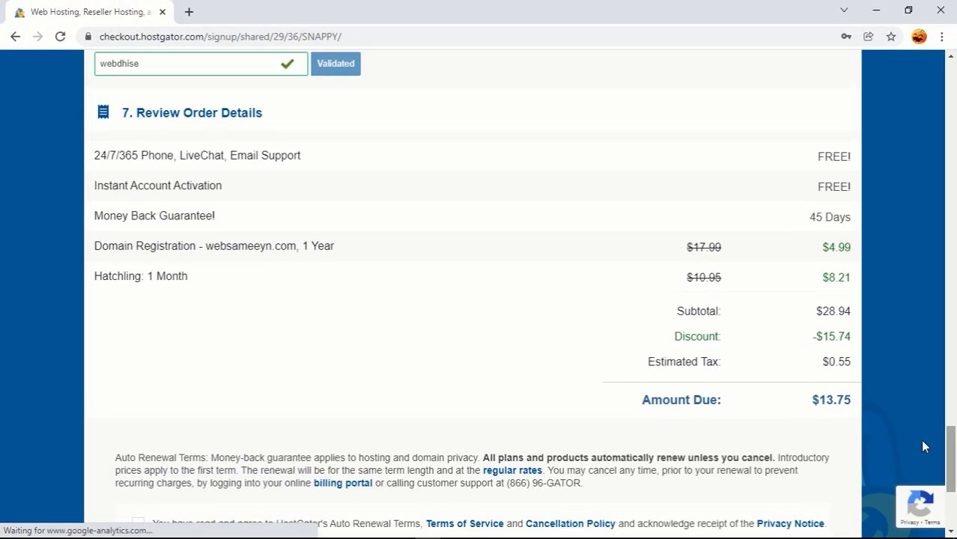
{"action": "left_click_drag", "start_coordinate": [810, 402], "coordinate": [841, 399]}
{"action": "left_click_drag", "start_coordinate": [949, 453], "coordinate": [928, 218]}
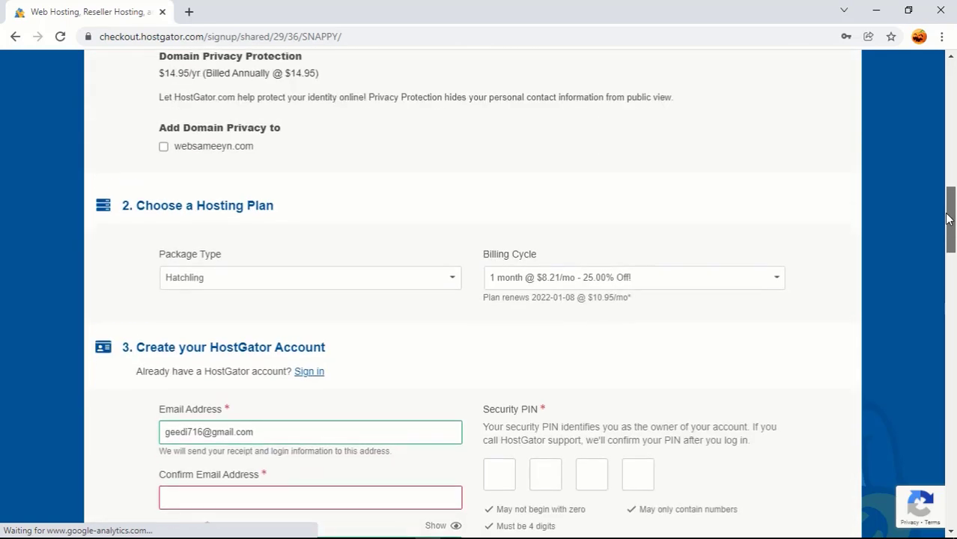
Try the 12-month billing cycle at $3.95/mo and check its $50.49 total.
{"action": "left_click", "coordinate": [612, 282]}
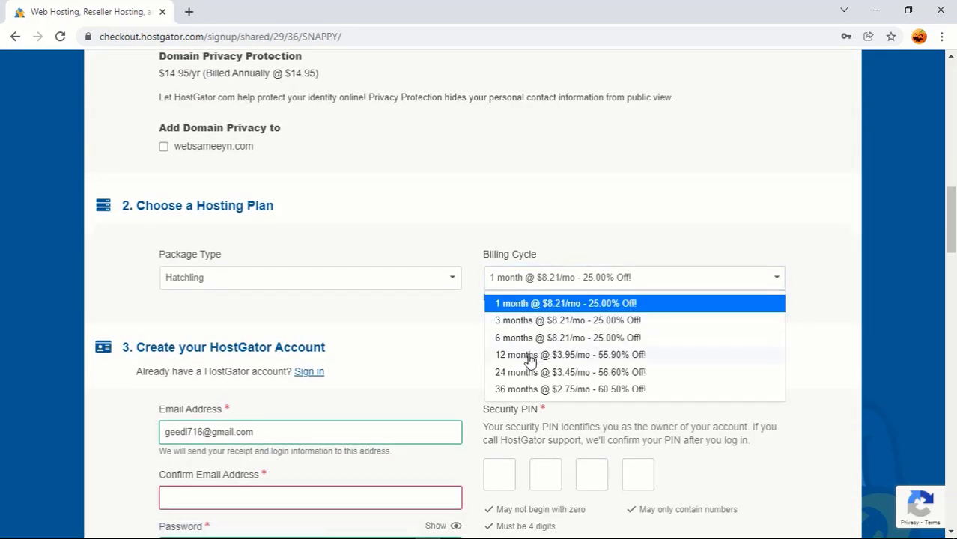
{"action": "left_click", "coordinate": [530, 354]}
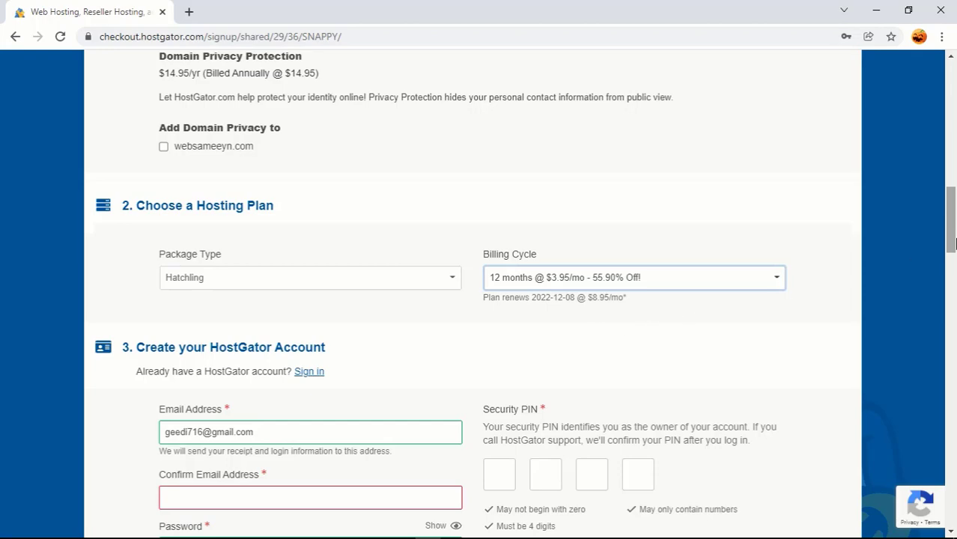
{"action": "left_click_drag", "start_coordinate": [953, 234], "coordinate": [953, 479]}
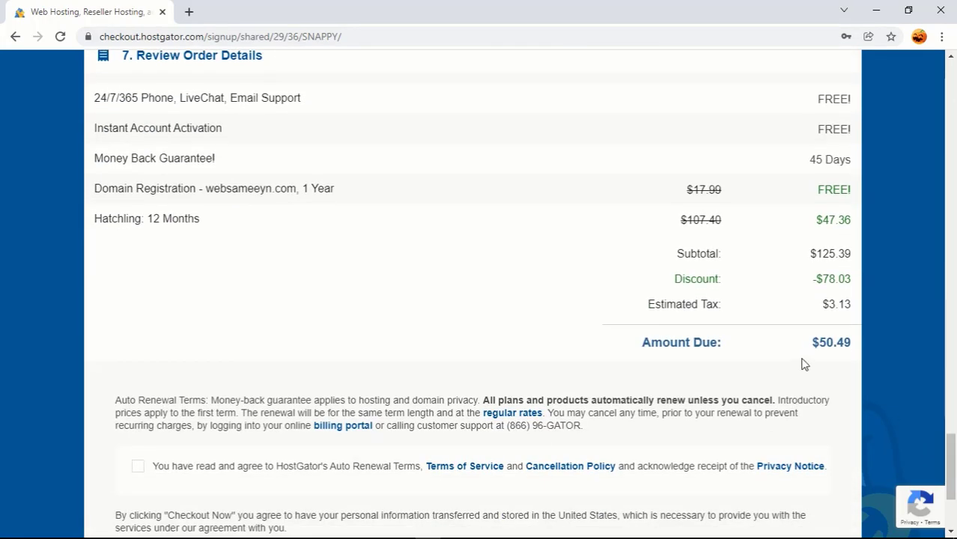
{"action": "left_click_drag", "start_coordinate": [814, 341], "coordinate": [837, 343]}
{"action": "left_click_drag", "start_coordinate": [953, 453], "coordinate": [919, 207]}
{"action": "left_click", "coordinate": [819, 401]}
Try the 6-month billing cycle, then set billing back to 1 month.
{"action": "left_click", "coordinate": [746, 327]}
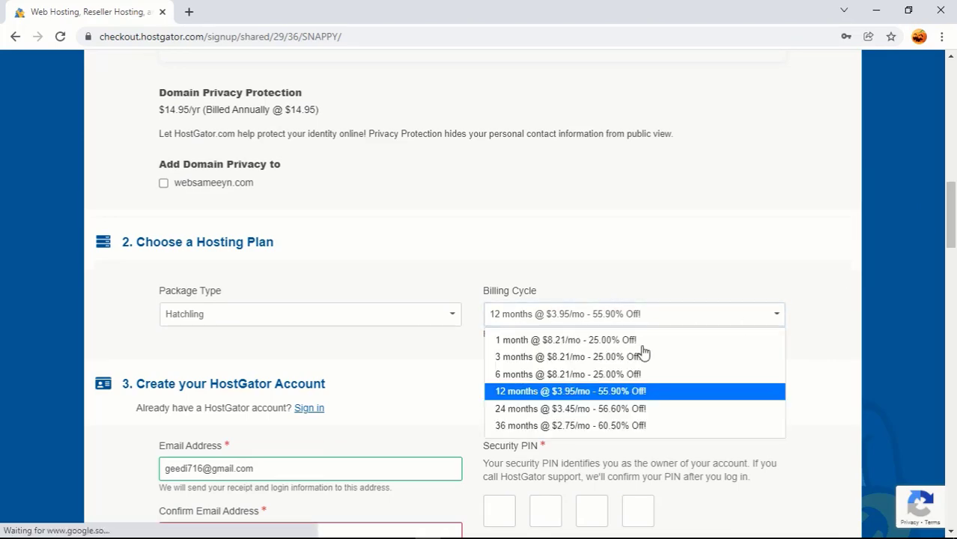
{"action": "left_click", "coordinate": [517, 372]}
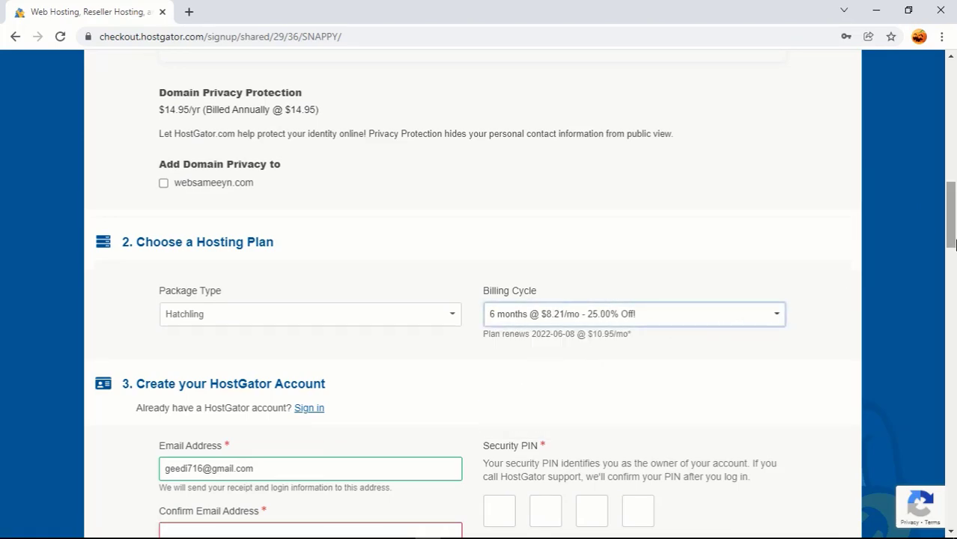
{"action": "left_click_drag", "start_coordinate": [952, 228], "coordinate": [906, 221]}
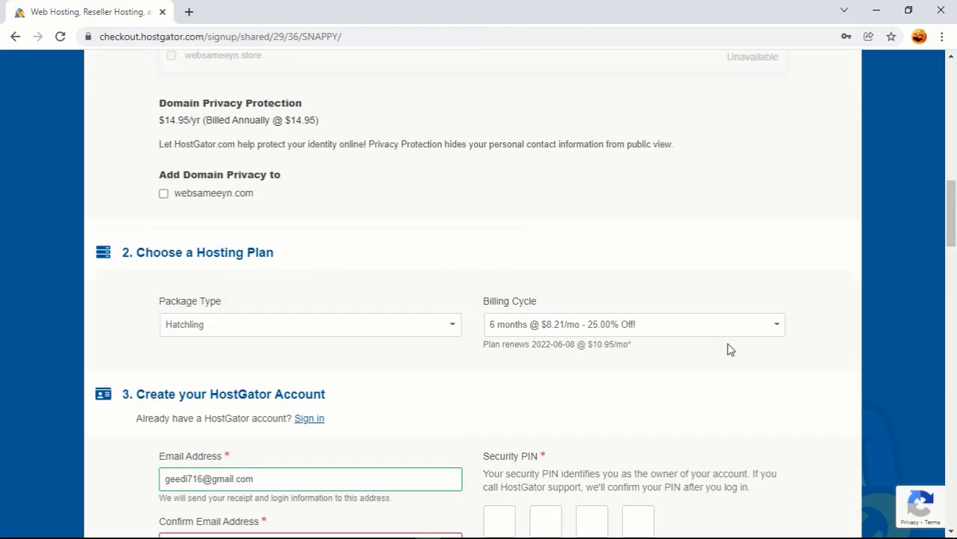
{"action": "left_click", "coordinate": [710, 326]}
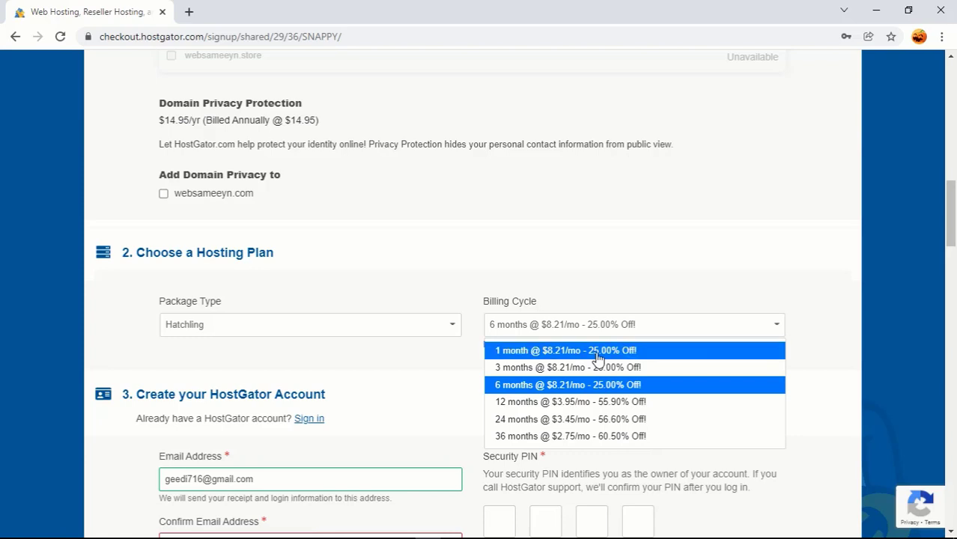
{"action": "left_click", "coordinate": [614, 350]}
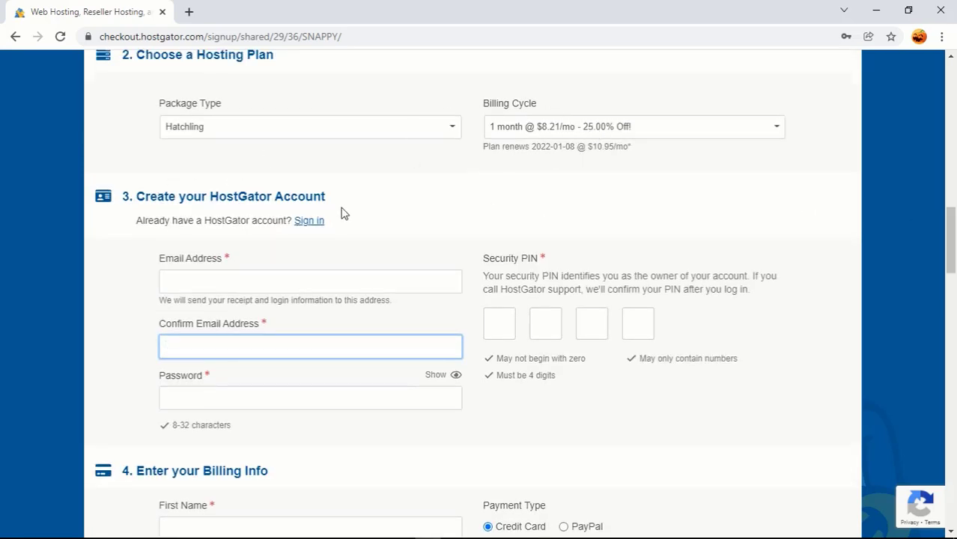
Fill the account e-mail and password from saved credentials and paste the e-mail into Confirm Email.
{"action": "left_click_drag", "start_coordinate": [327, 198], "coordinate": [135, 193]}
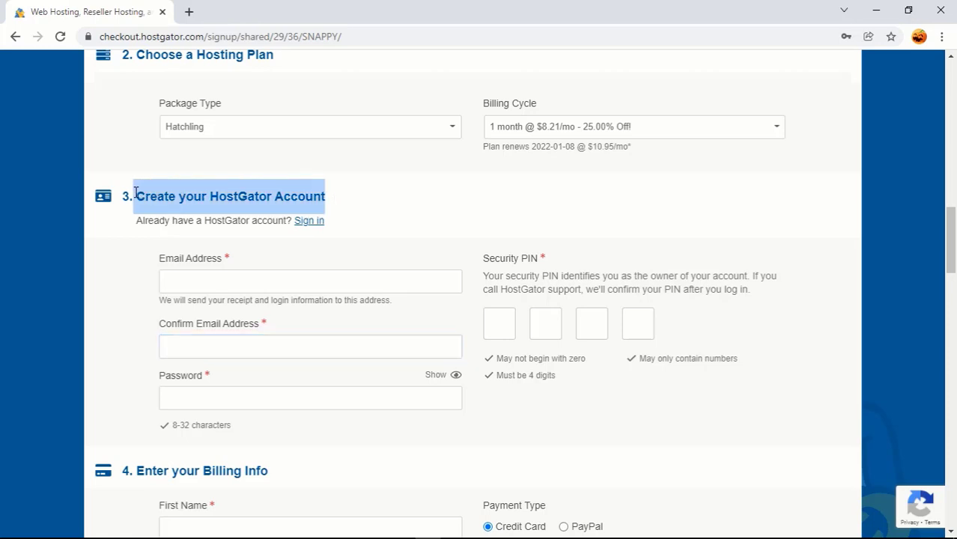
{"action": "left_click", "coordinate": [290, 283]}
{"action": "left_click", "coordinate": [250, 314]}
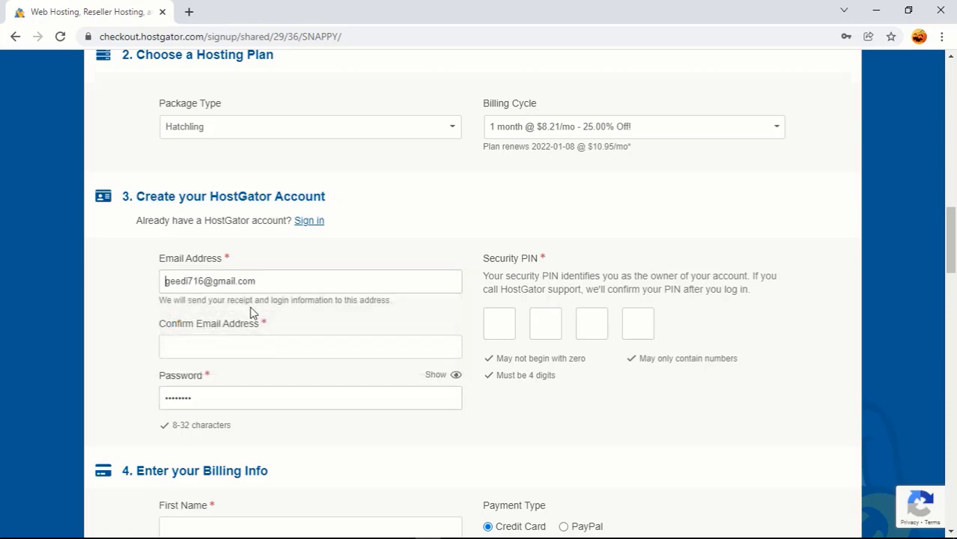
{"action": "left_click", "coordinate": [214, 339]}
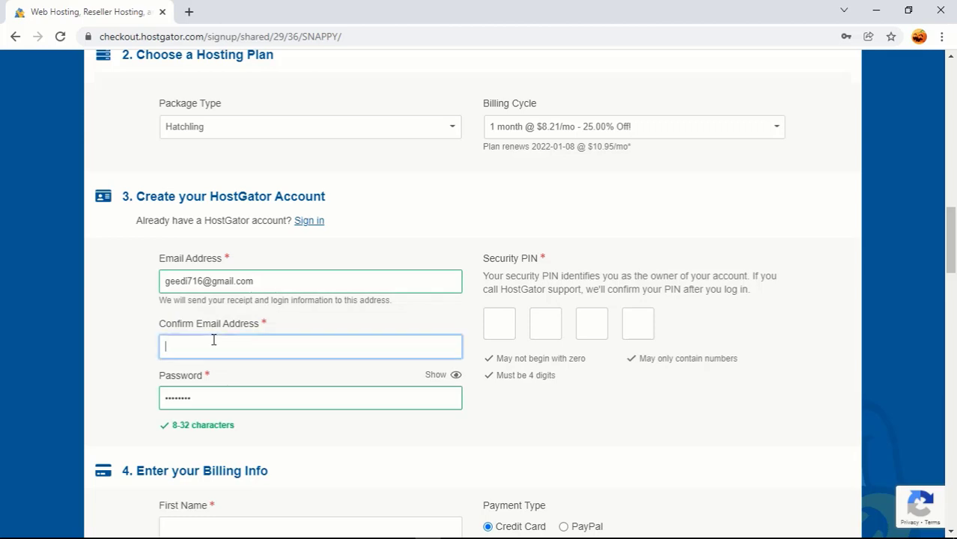
{"action": "left_click_drag", "start_coordinate": [269, 282], "coordinate": [148, 289]}
{"action": "key", "text": "ctrl+c"}
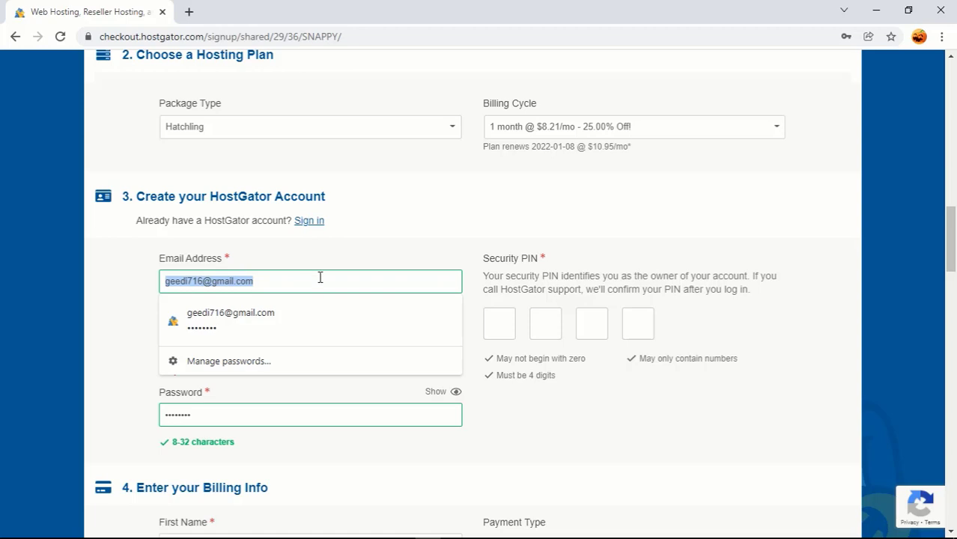
{"action": "left_click", "coordinate": [54, 332]}
{"action": "left_click", "coordinate": [188, 343]}
{"action": "key", "text": "ctrl+v"}
{"action": "left_click_drag", "start_coordinate": [272, 282], "coordinate": [206, 276]}
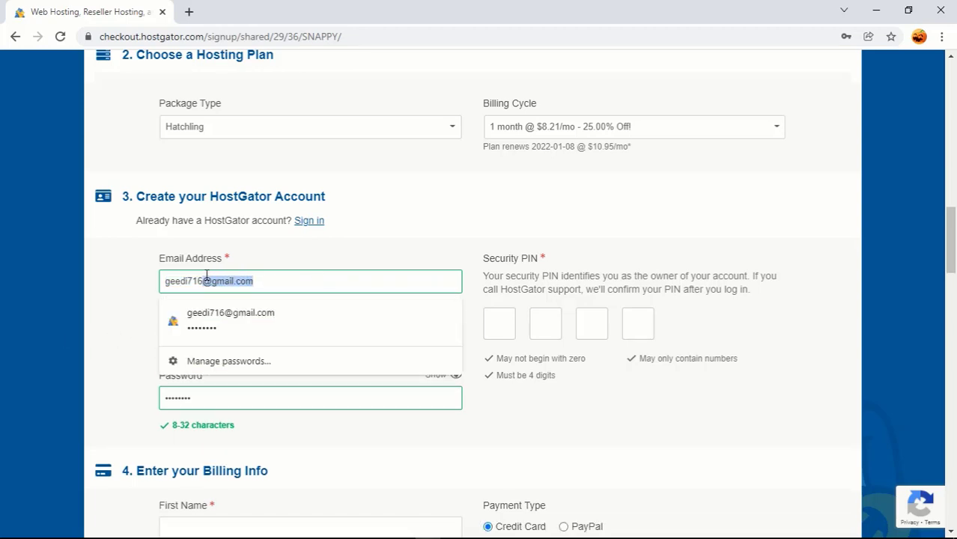
{"action": "left_click", "coordinate": [113, 283]}
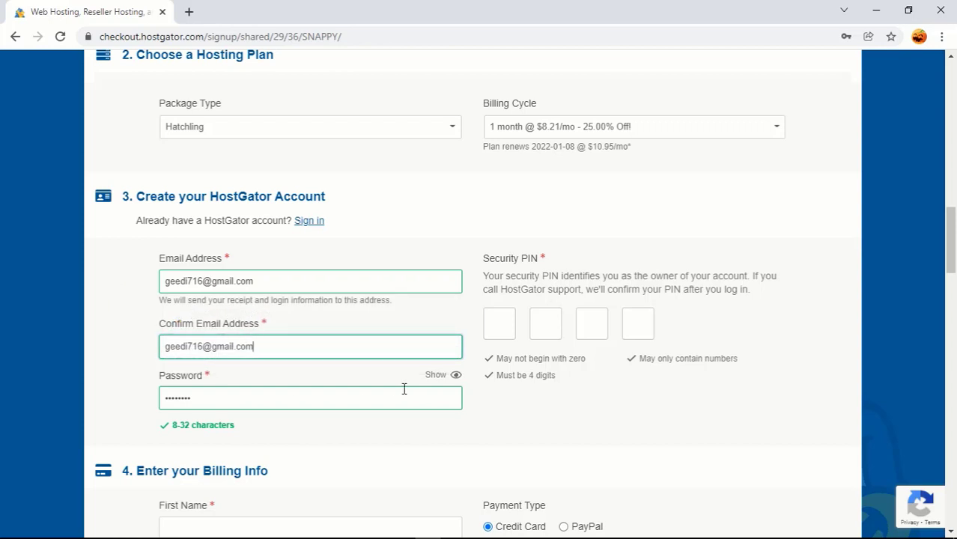
Enter the four-digit security PIN and move on to the billing info section.
{"action": "left_click", "coordinate": [207, 402]}
{"action": "left_click", "coordinate": [638, 411]}
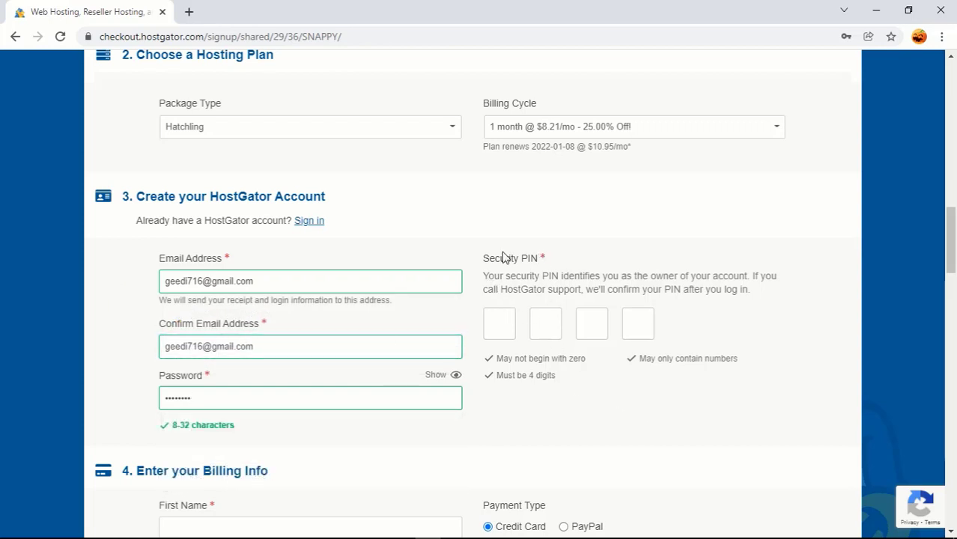
{"action": "left_click", "coordinate": [497, 322]}
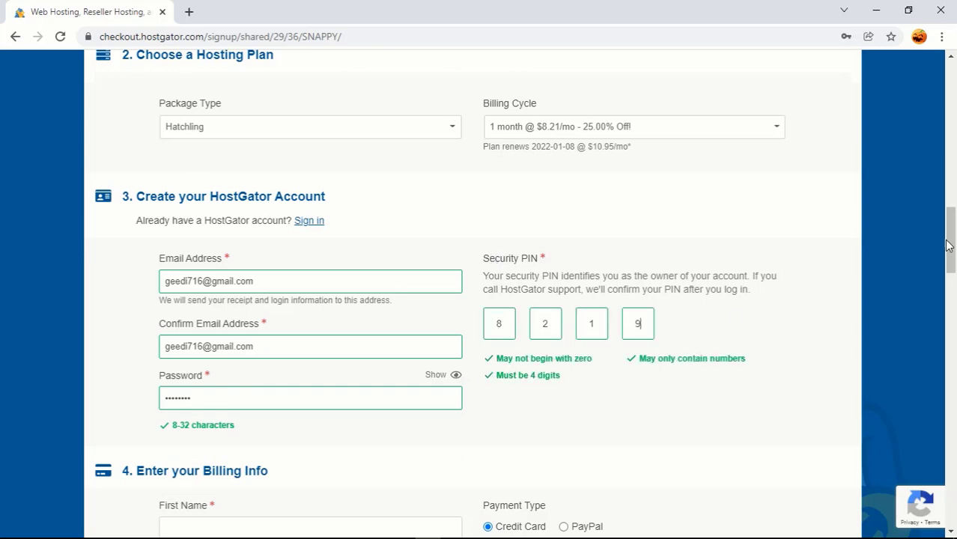
{"action": "left_click_drag", "start_coordinate": [950, 223], "coordinate": [952, 258]}
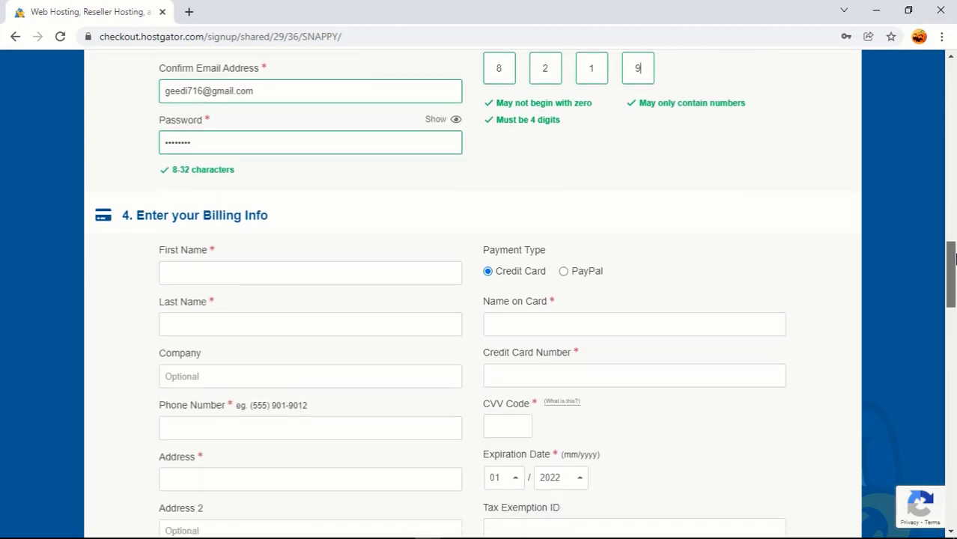
{"action": "left_click_drag", "start_coordinate": [283, 224], "coordinate": [174, 217]}
Fill in the customer's first and last name, leaving Company empty.
{"action": "left_click", "coordinate": [301, 228]}
{"action": "scroll", "coordinate": [791, 279], "scroll_direction": "down", "scroll_amount": 2}
{"action": "left_click", "coordinate": [404, 128]}
{"action": "type", "text": "geedi"}
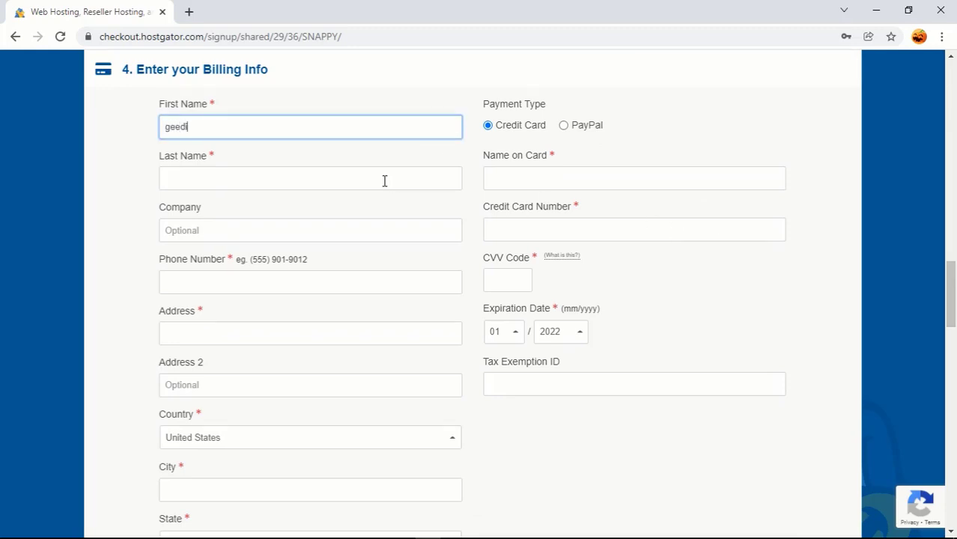
{"action": "left_click", "coordinate": [384, 180]}
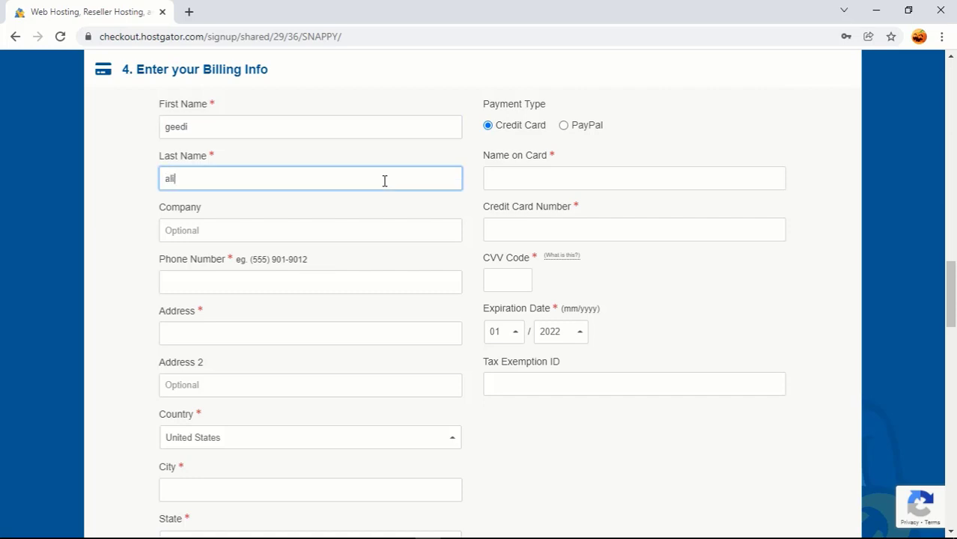
{"action": "left_click", "coordinate": [388, 236]}
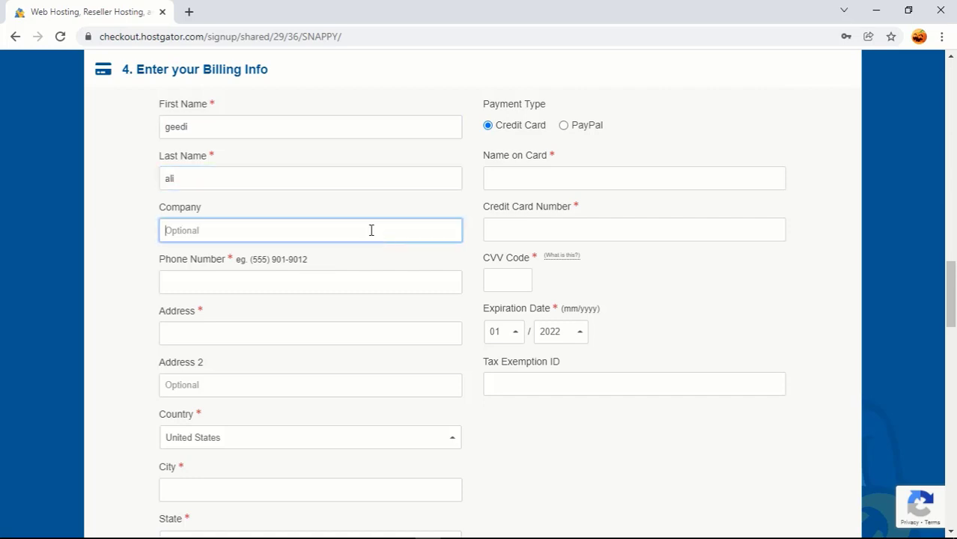
{"action": "left_click_drag", "start_coordinate": [205, 208], "coordinate": [165, 210]}
{"action": "left_click", "coordinate": [227, 214]}
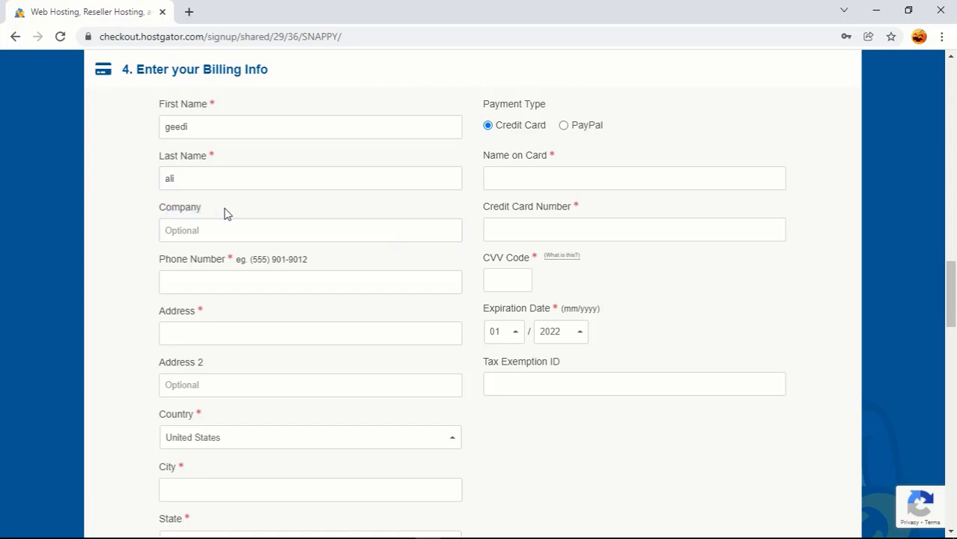
Paste the customer's phone number with its country code.
{"action": "left_click", "coordinate": [229, 288]}
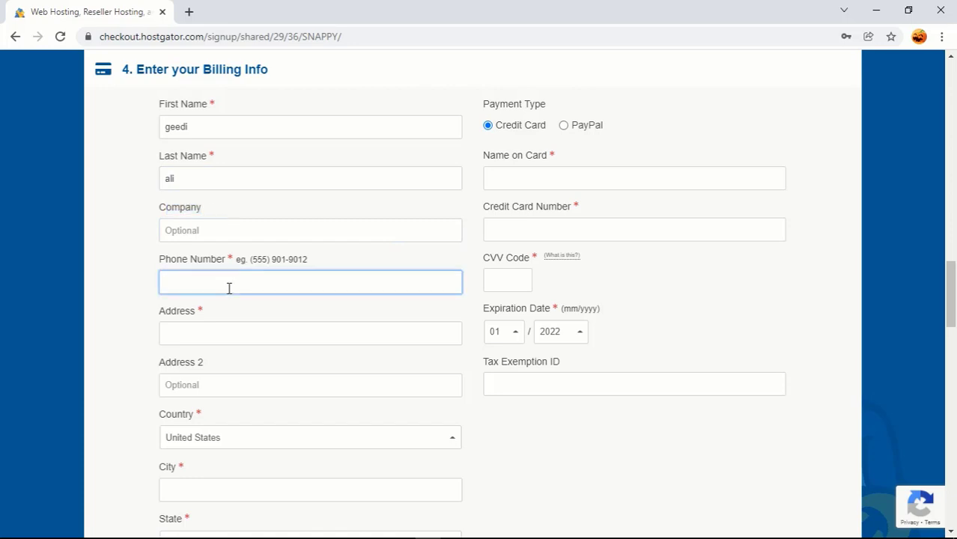
{"action": "type", "text": "+"}
{"action": "key", "text": "ctrl+v"}
{"action": "left_click_drag", "start_coordinate": [952, 297], "coordinate": [952, 311]}
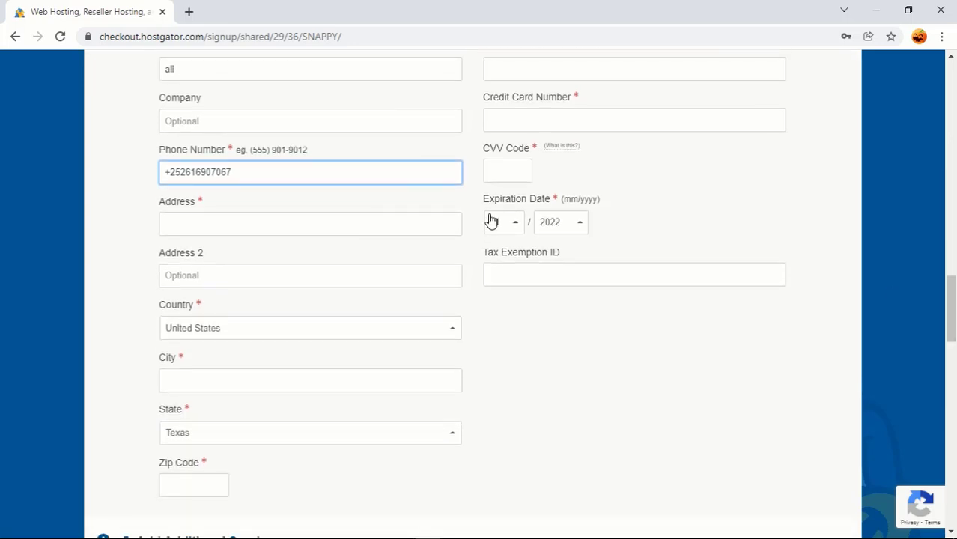
Enter the customer's street address, correcting a misspelled word.
{"action": "left_click", "coordinate": [334, 220]}
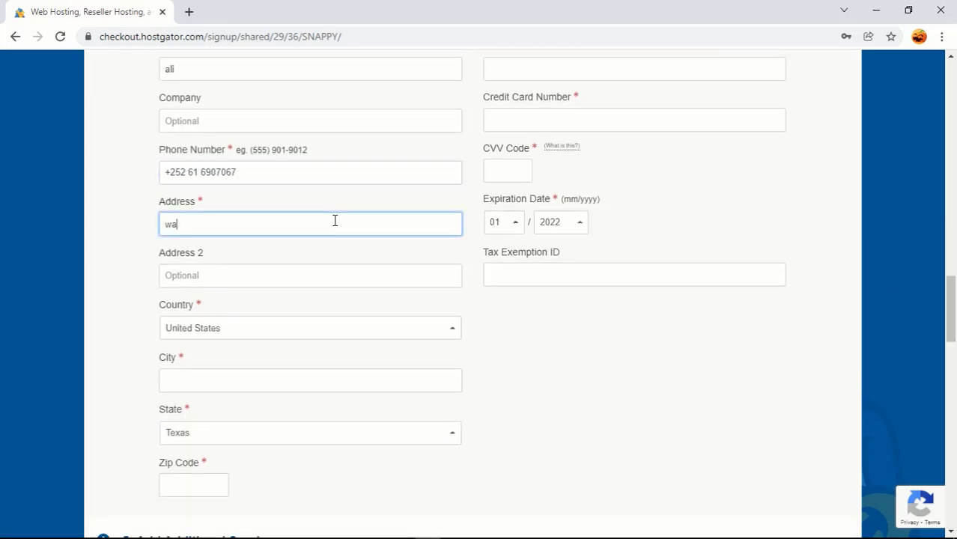
{"action": "type", "text": "wadada shar"}
{"action": "double_click", "coordinate": [200, 225]}
{"action": "type", "text": "warshadaha"}
{"action": "left_click", "coordinate": [247, 276]}
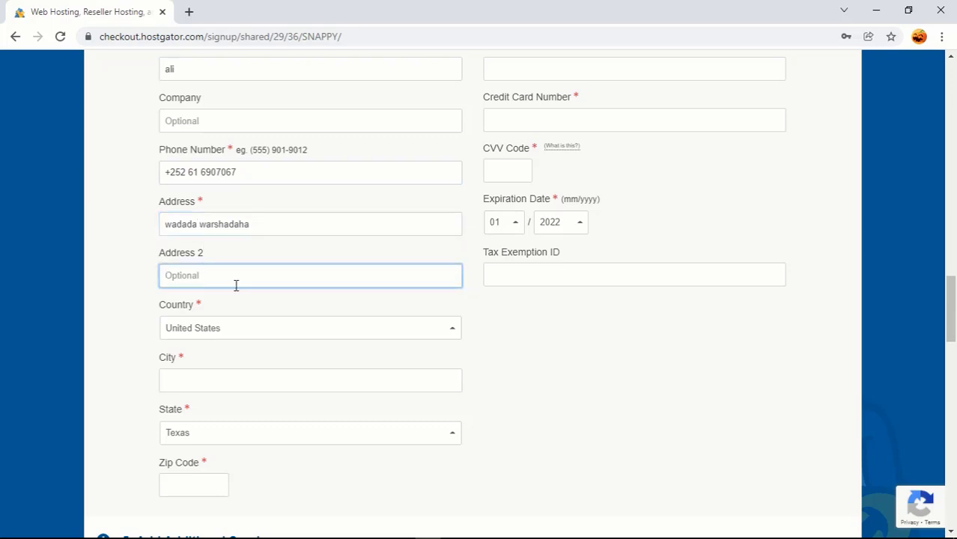
{"action": "scroll", "coordinate": [949, 321], "scroll_direction": "down", "scroll_amount": 1}
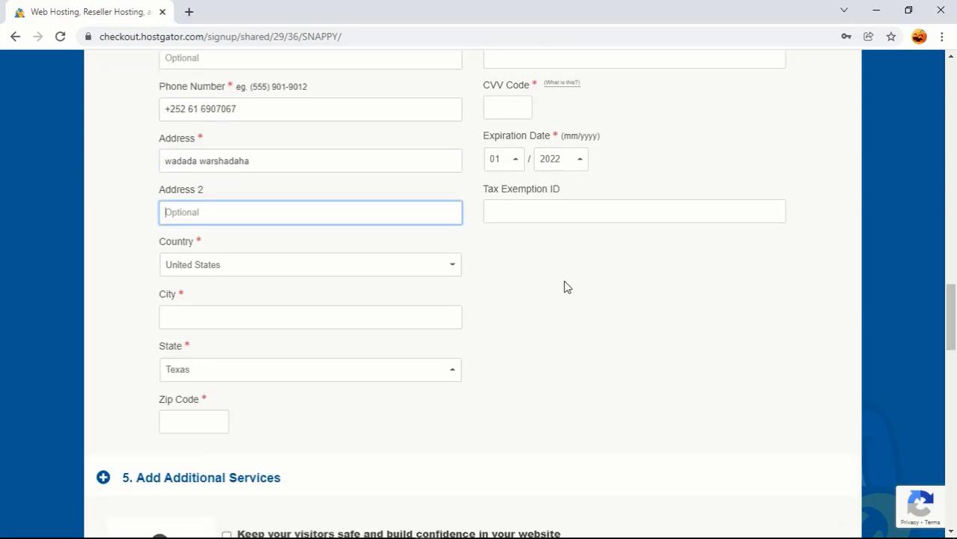
{"action": "left_click_drag", "start_coordinate": [196, 243], "coordinate": [170, 243]}
Choose Somalia as country, enter the city, pick Banaadir as state and fill the zip code.
{"action": "left_click", "coordinate": [244, 270]}
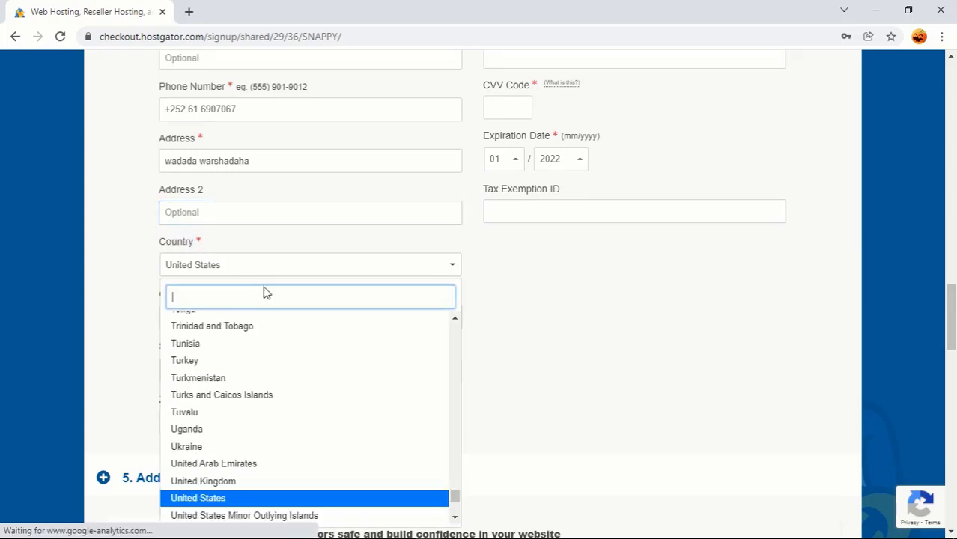
{"action": "type", "text": "soma"}
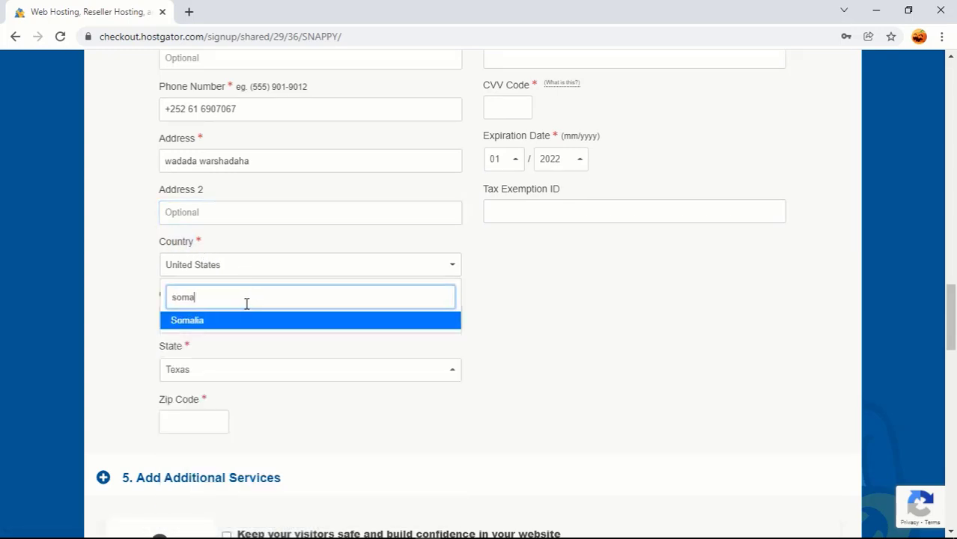
{"action": "left_click", "coordinate": [260, 322]}
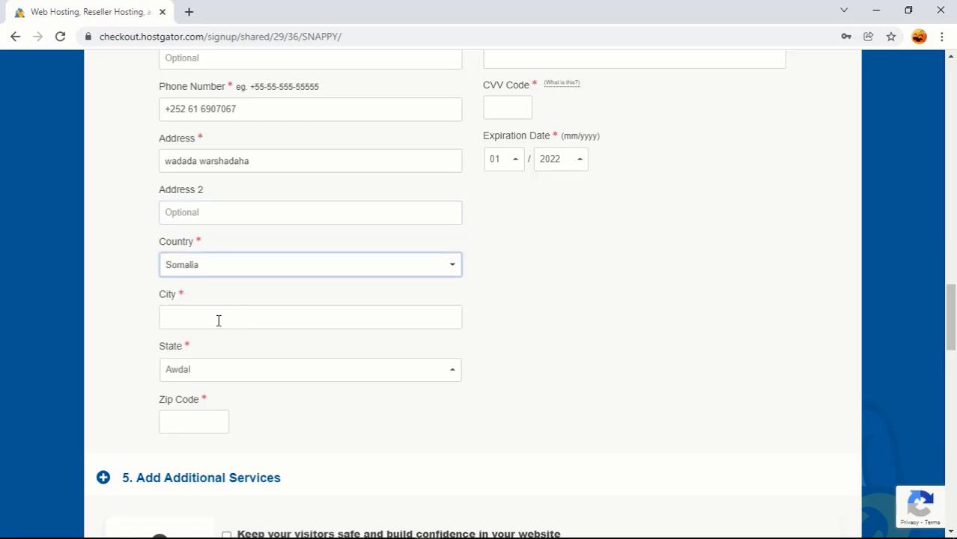
{"action": "left_click", "coordinate": [233, 323]}
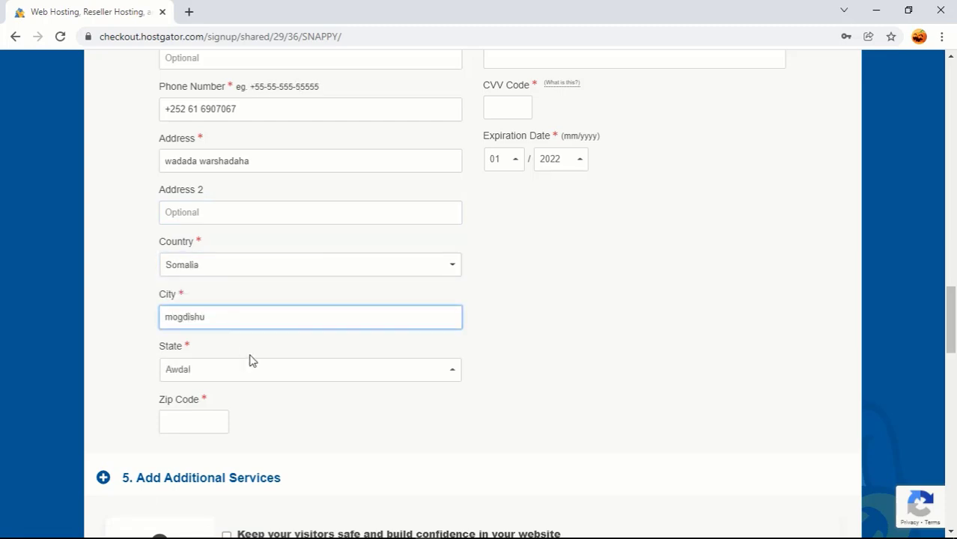
{"action": "double_click", "coordinate": [176, 352]}
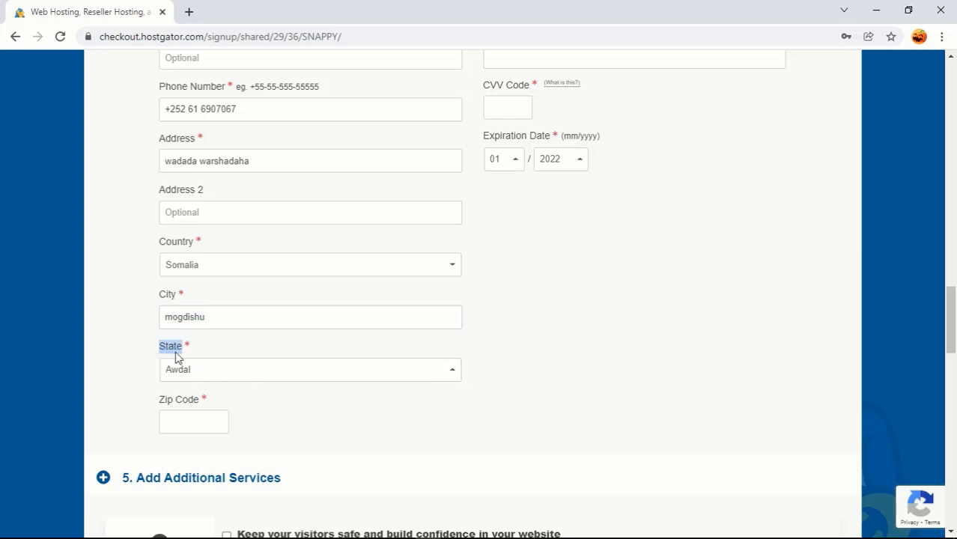
{"action": "left_click", "coordinate": [210, 378]}
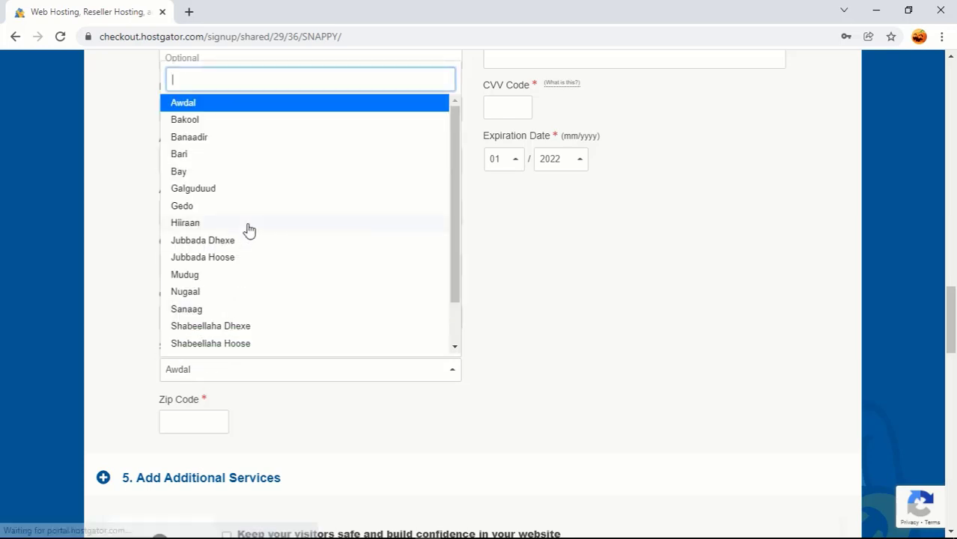
{"action": "left_click", "coordinate": [221, 139]}
{"action": "scroll", "coordinate": [575, 387], "scroll_direction": "down", "scroll_amount": 2}
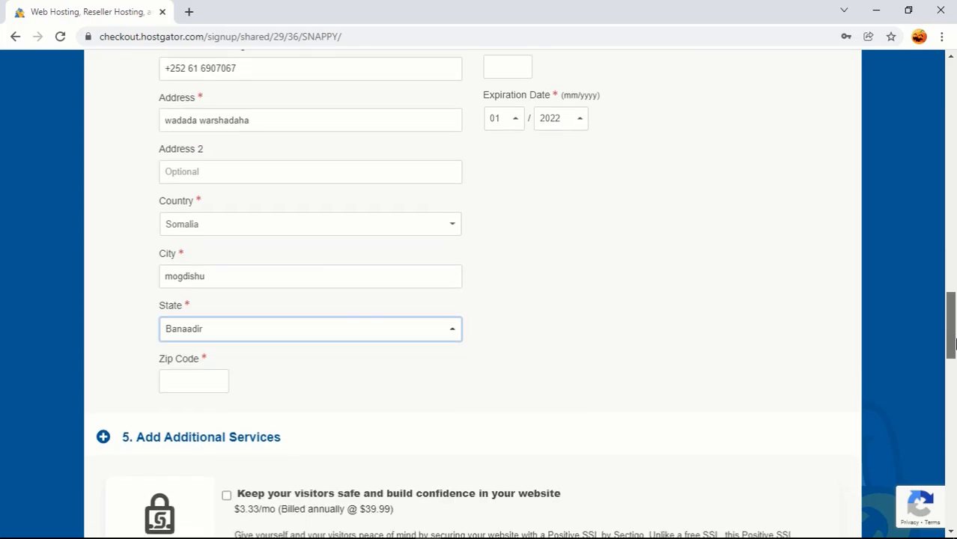
{"action": "left_click", "coordinate": [188, 349]}
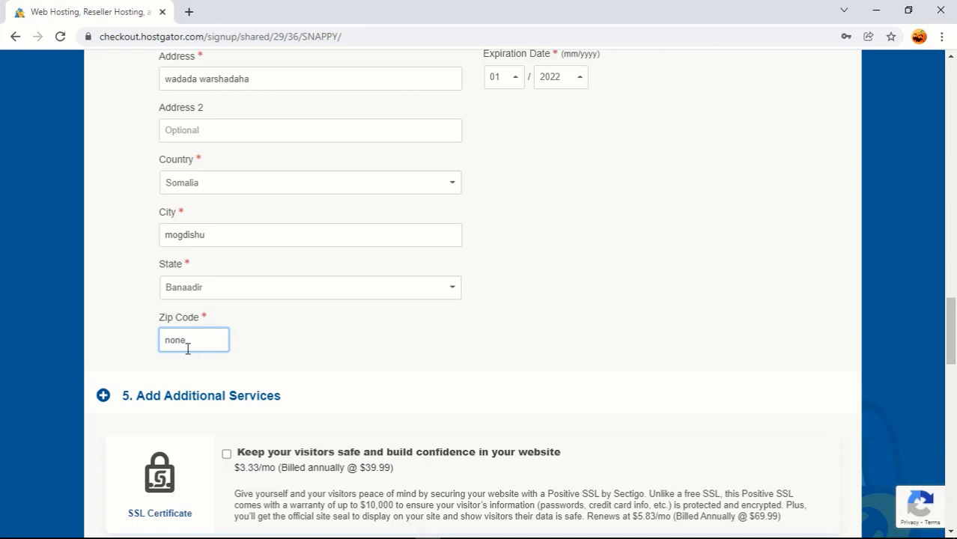
{"action": "left_click_drag", "start_coordinate": [949, 357], "coordinate": [949, 316]}
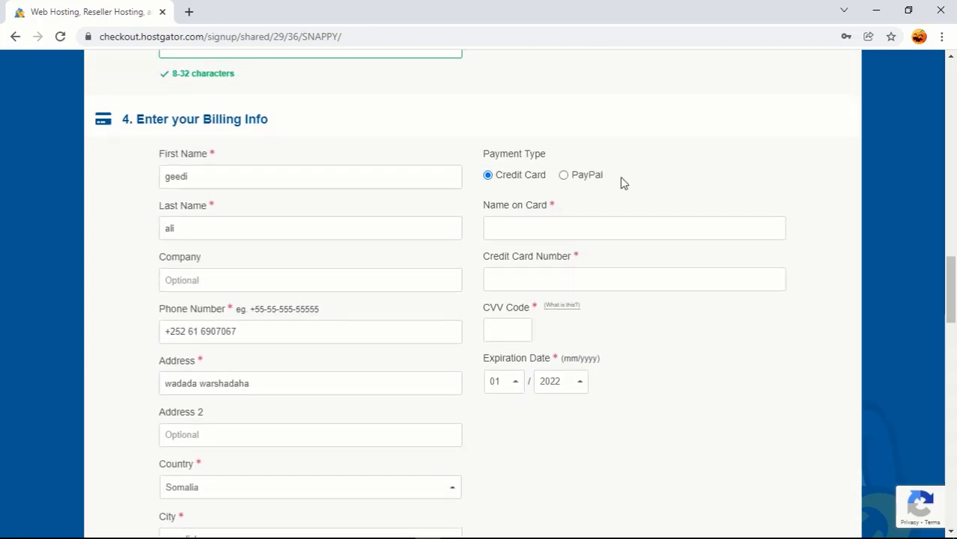
Keep Credit Card as payment type and fill in the name on card and card number.
{"action": "left_click", "coordinate": [563, 177]}
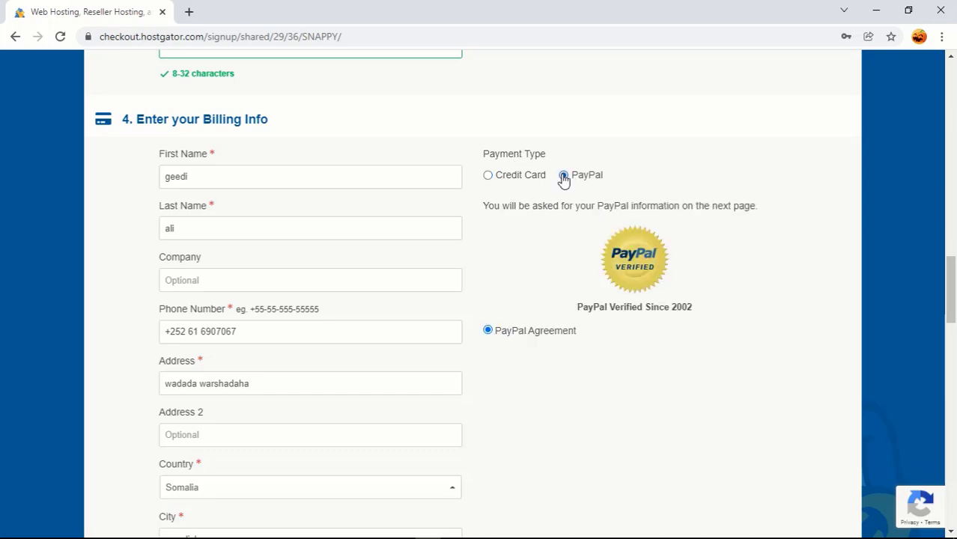
{"action": "left_click", "coordinate": [487, 179]}
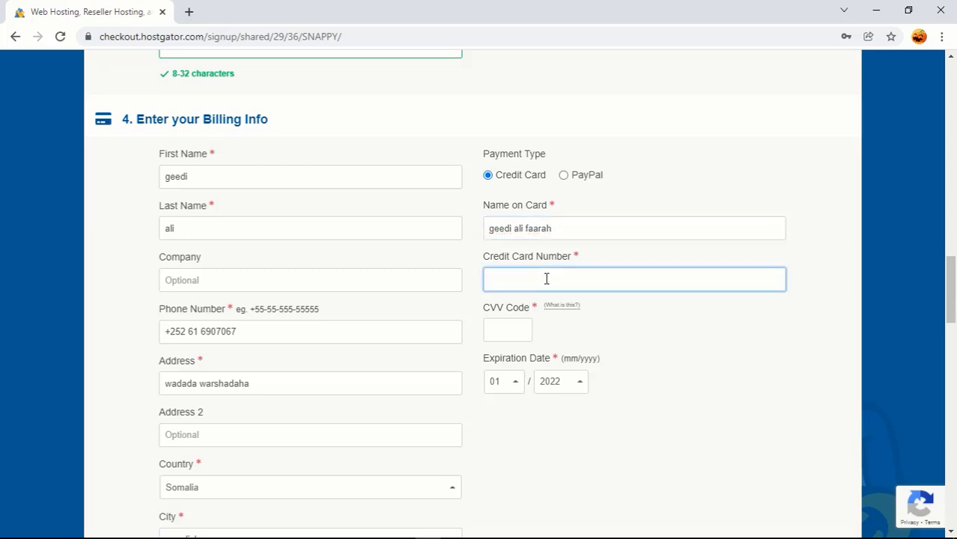
{"action": "key", "text": "ctrl+v"}
{"action": "left_click_drag", "start_coordinate": [512, 207], "coordinate": [494, 208]}
{"action": "left_click", "coordinate": [534, 228]}
{"action": "left_click_drag", "start_coordinate": [569, 258], "coordinate": [531, 256]}
{"action": "left_click", "coordinate": [596, 283]}
Enter the card's CVV code and set the expiry to month 01, year 2026.
{"action": "left_click", "coordinate": [500, 330]}
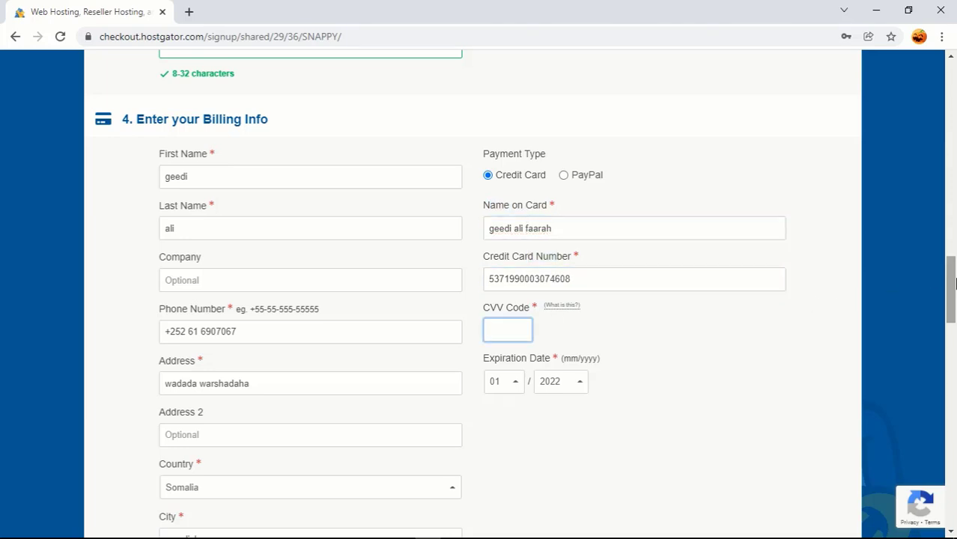
{"action": "scroll", "coordinate": [877, 285], "scroll_direction": "down", "scroll_amount": 1}
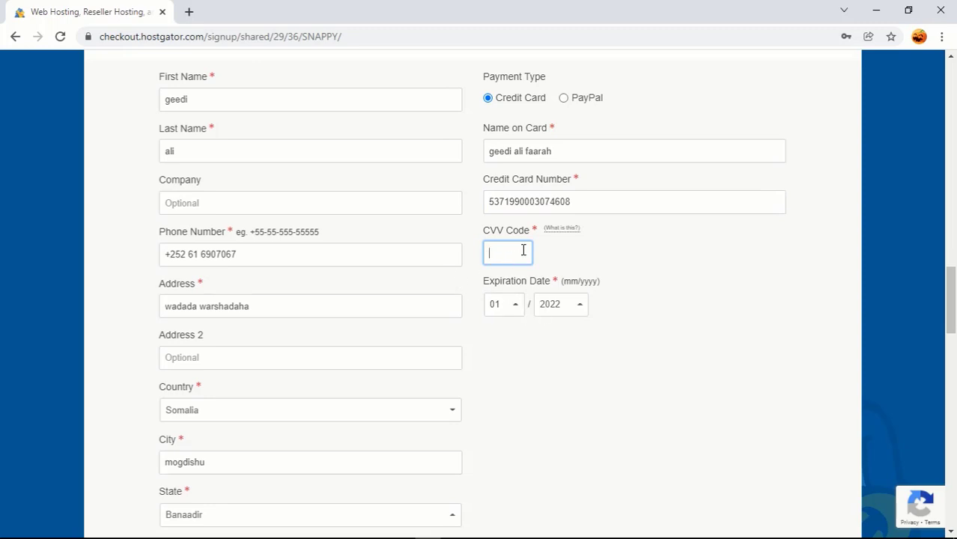
{"action": "scroll", "coordinate": [949, 299], "scroll_direction": "down", "scroll_amount": 1}
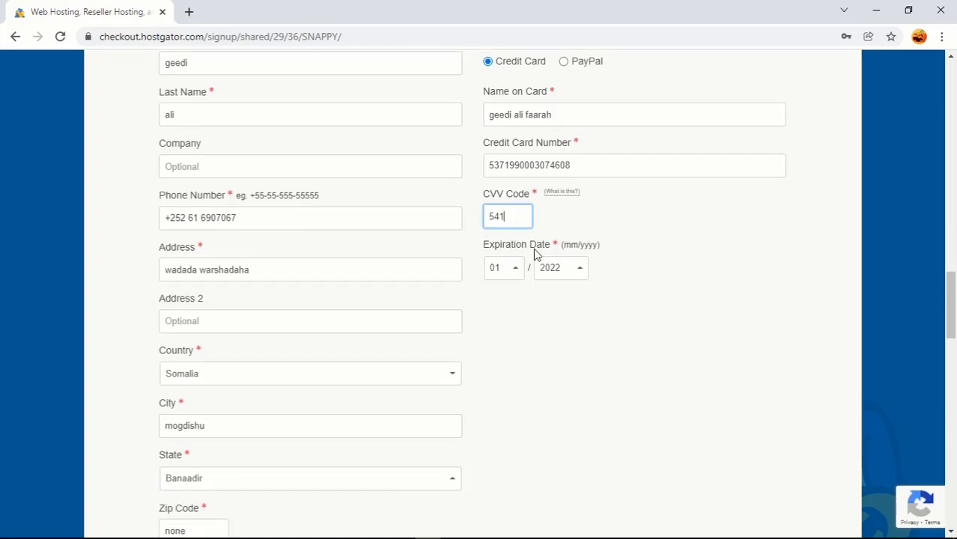
{"action": "left_click_drag", "start_coordinate": [546, 250], "coordinate": [516, 249]}
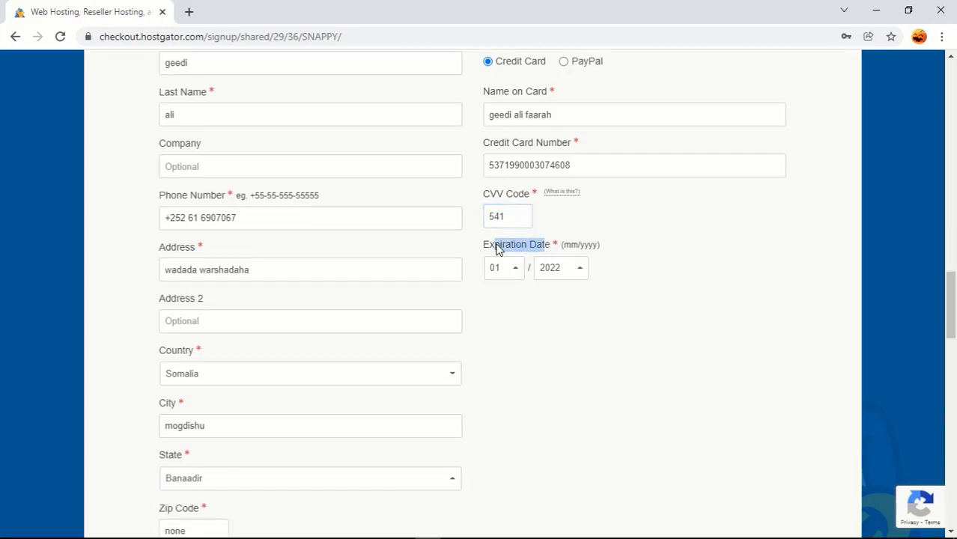
{"action": "left_click", "coordinate": [577, 326]}
{"action": "left_click", "coordinate": [498, 269]}
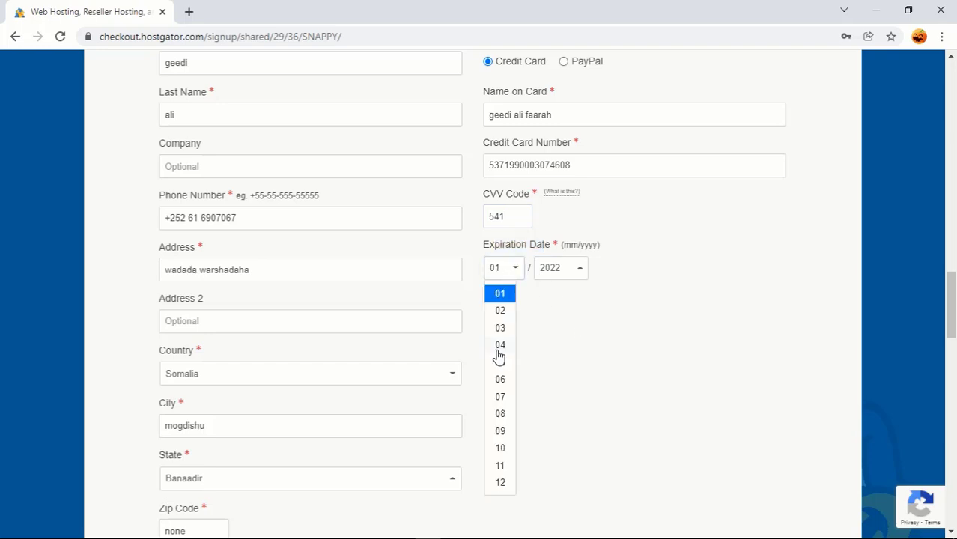
{"action": "left_click", "coordinate": [524, 329]}
{"action": "left_click", "coordinate": [565, 279]}
{"action": "left_click_drag", "start_coordinate": [950, 314], "coordinate": [952, 377]}
Look over the hosting plan and coupon code area at the top of the checkout.
{"action": "left_click_drag", "start_coordinate": [266, 127], "coordinate": [197, 124]}
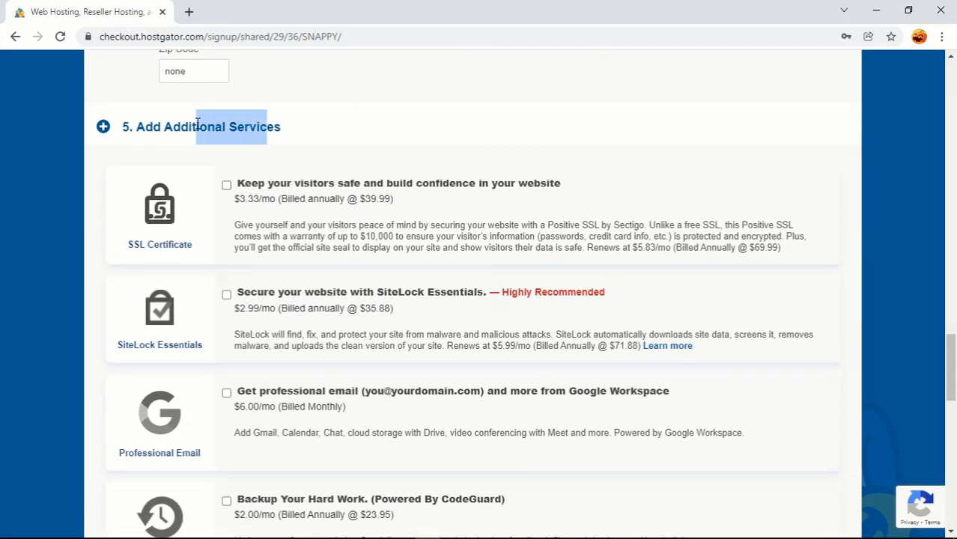
{"action": "left_click", "coordinate": [322, 126]}
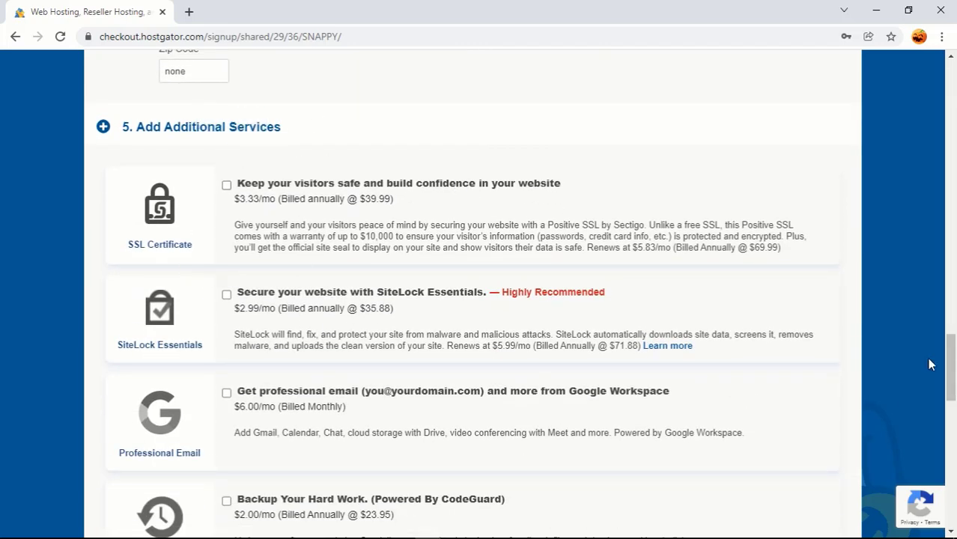
{"action": "left_click_drag", "start_coordinate": [950, 367], "coordinate": [953, 458]}
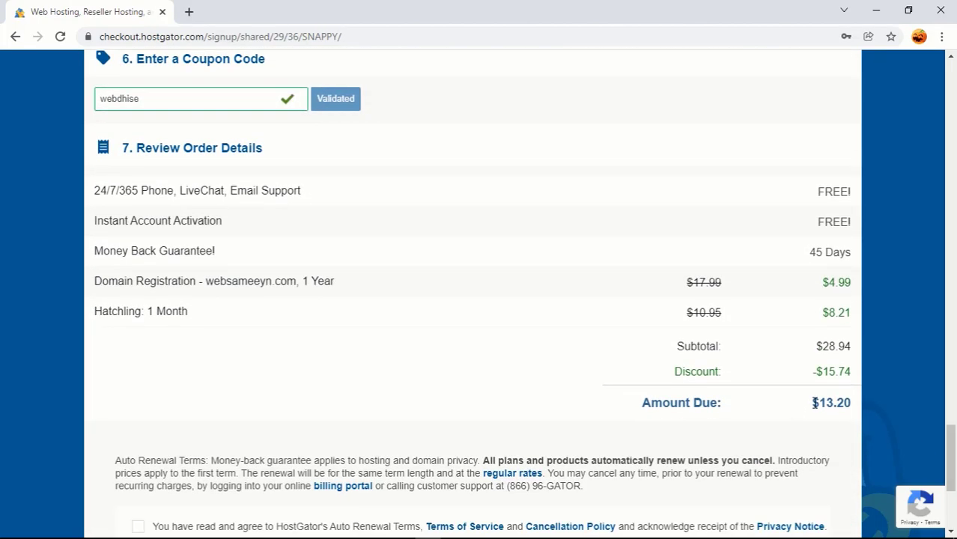
{"action": "left_click_drag", "start_coordinate": [815, 402], "coordinate": [844, 403]}
{"action": "left_click", "coordinate": [582, 325]}
{"action": "left_click_drag", "start_coordinate": [271, 66], "coordinate": [208, 140]}
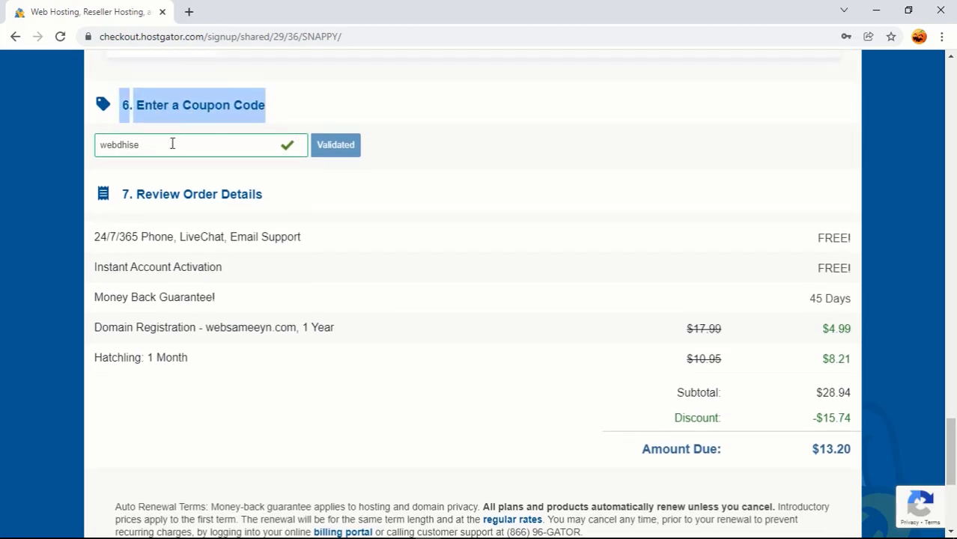
{"action": "left_click", "coordinate": [172, 143]}
{"action": "left_click_drag", "start_coordinate": [147, 145], "coordinate": [118, 147]}
{"action": "left_click", "coordinate": [354, 141]}
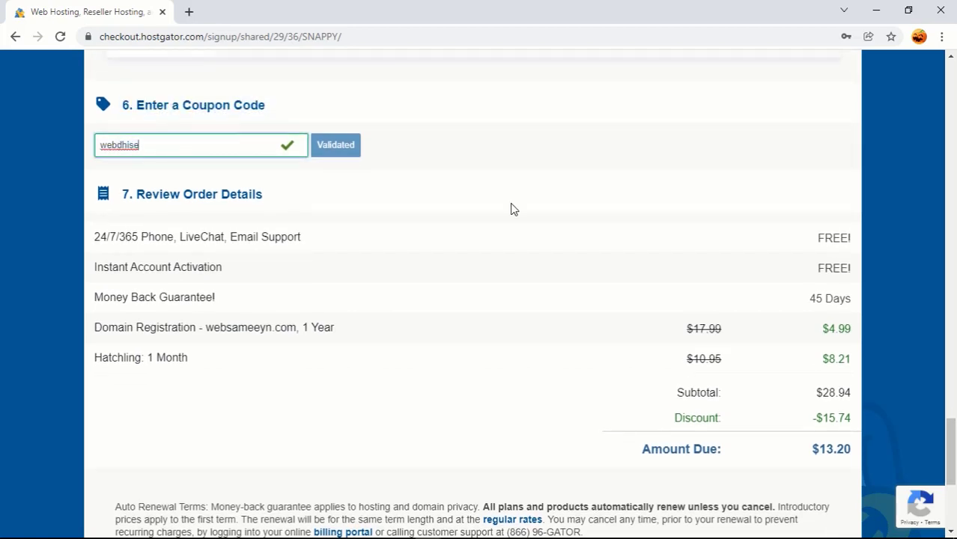
{"action": "left_click_drag", "start_coordinate": [950, 438], "coordinate": [954, 218]}
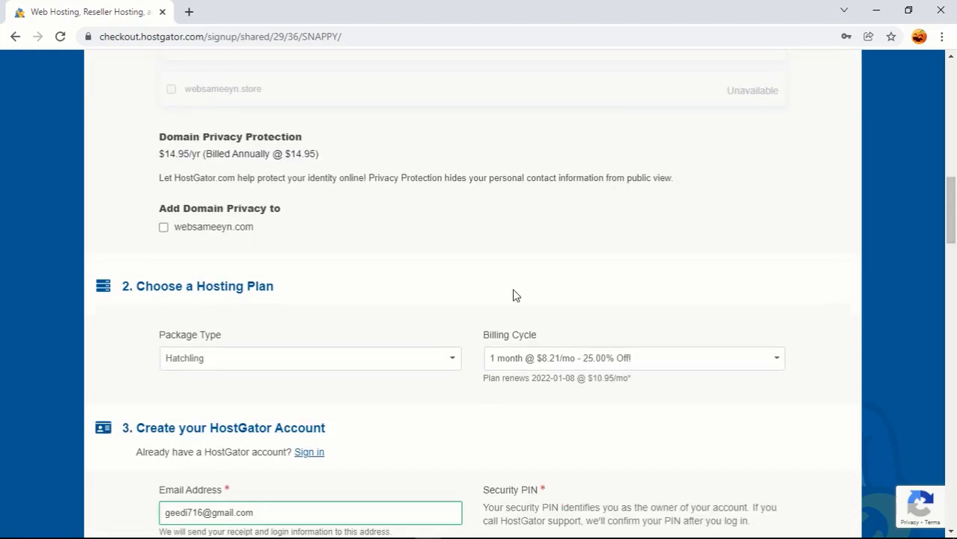
Keep the 1-month billing cycle and scroll down to the order summary showing $13.20 due.
{"action": "left_click_drag", "start_coordinate": [146, 283], "coordinate": [203, 284]}
{"action": "left_click", "coordinate": [314, 328]}
{"action": "left_click", "coordinate": [532, 361]}
{"action": "left_click", "coordinate": [928, 264]}
{"action": "scroll", "coordinate": [928, 264], "scroll_direction": "down", "scroll_amount": 4}
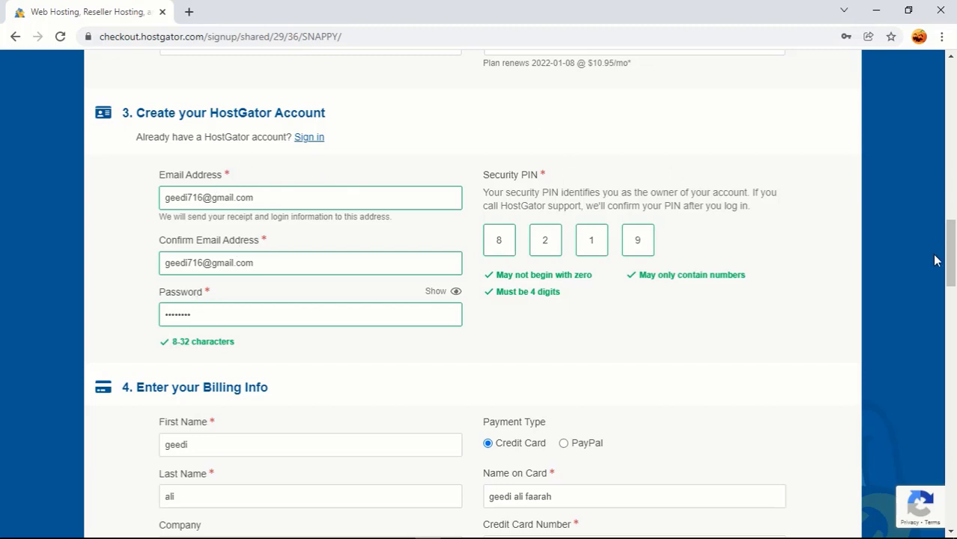
{"action": "scroll", "coordinate": [934, 259], "scroll_direction": "down", "scroll_amount": 3}
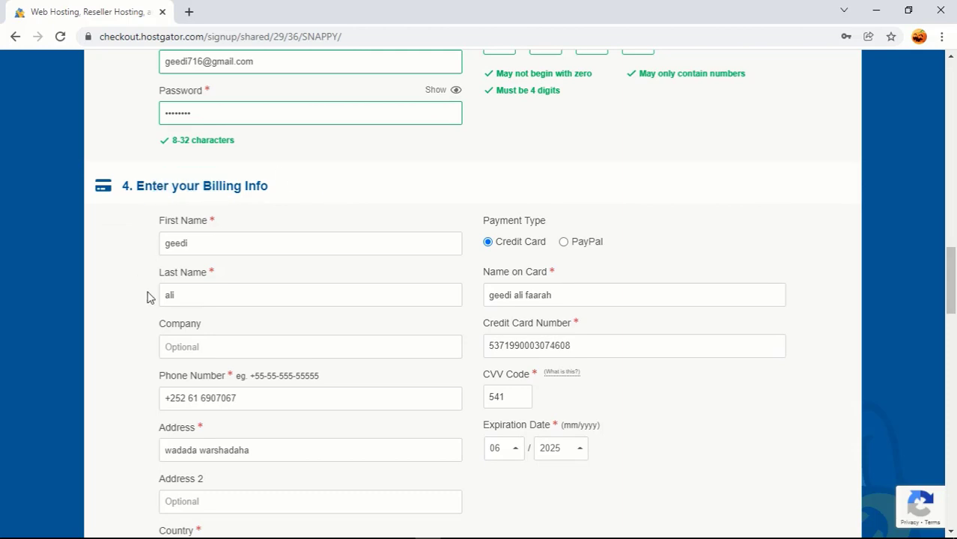
{"action": "scroll", "coordinate": [433, 302], "scroll_direction": "down", "scroll_amount": 1}
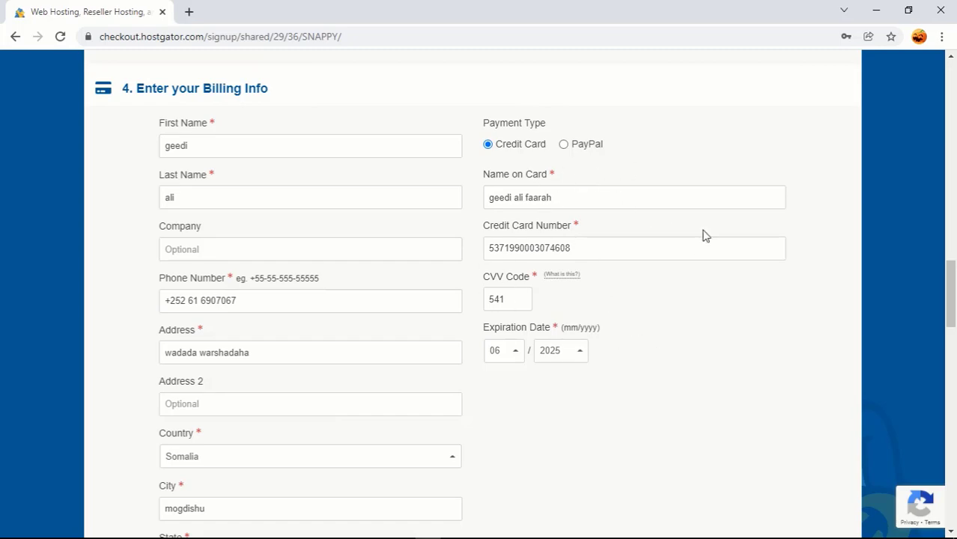
{"action": "left_click_drag", "start_coordinate": [951, 296], "coordinate": [953, 495]}
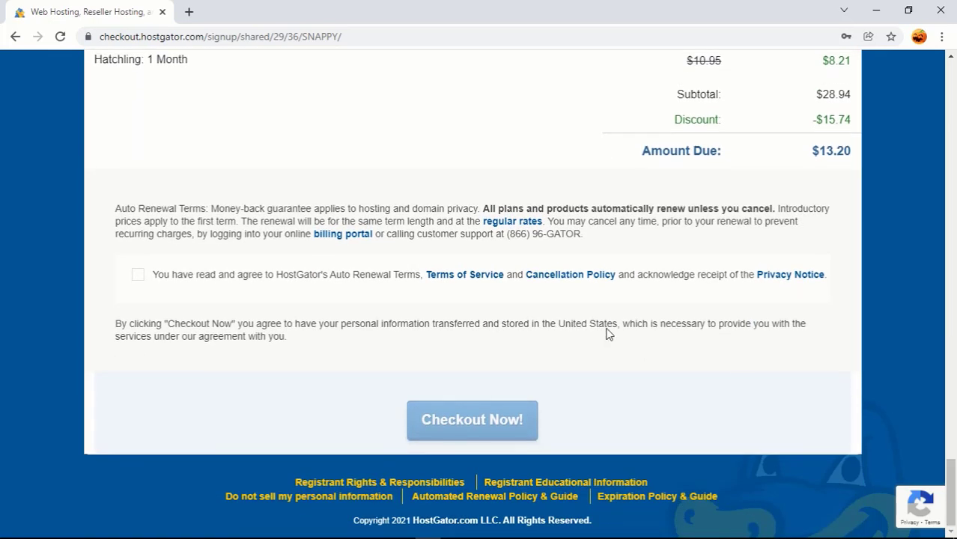
Agree to the Auto Renewal Terms and place the hosting order with Checkout Now.
{"action": "left_click", "coordinate": [138, 276]}
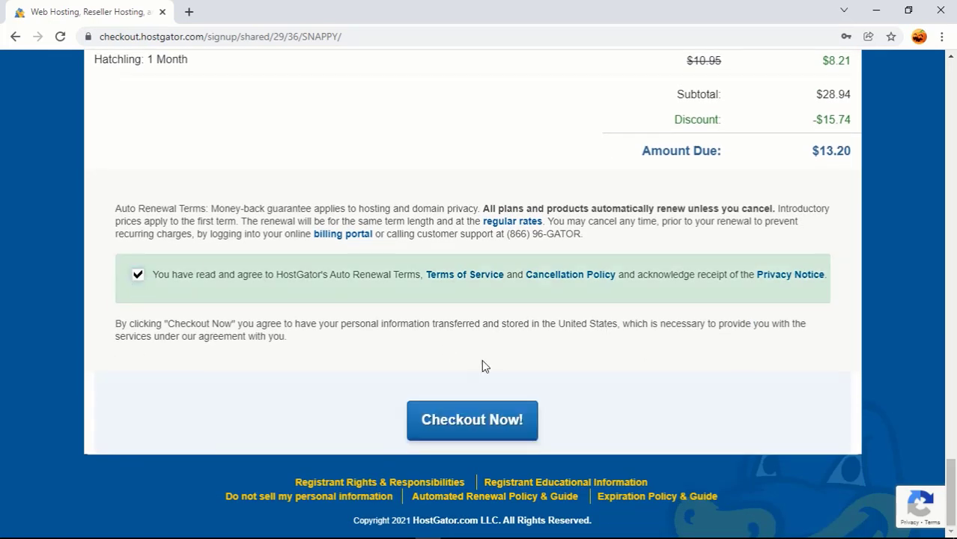
{"action": "left_click", "coordinate": [466, 420]}
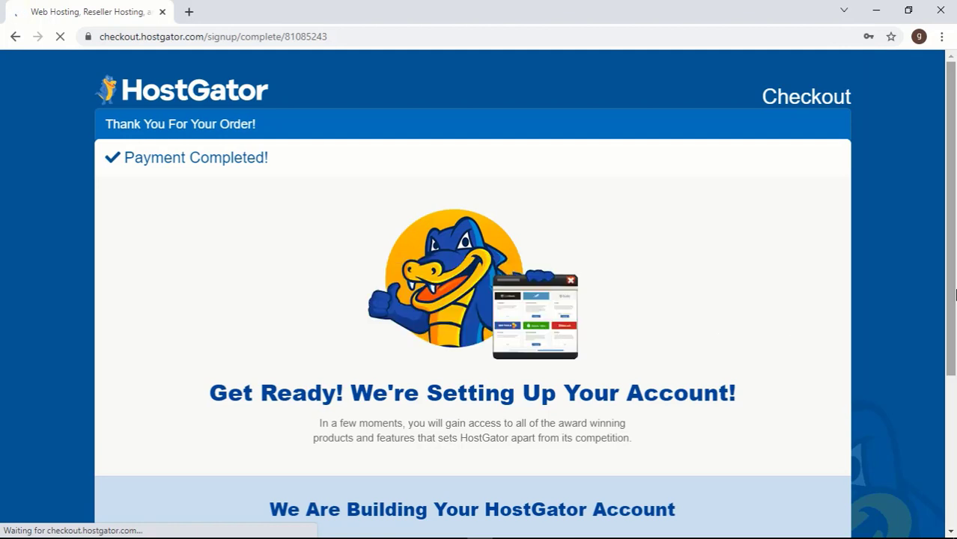
Zoom the page out and save the new HostGator account's password in Chrome.
{"action": "scroll", "coordinate": [954, 295], "scroll_direction": "down", "scroll_amount": 1}
{"action": "key", "text": "ctrl+minus"}
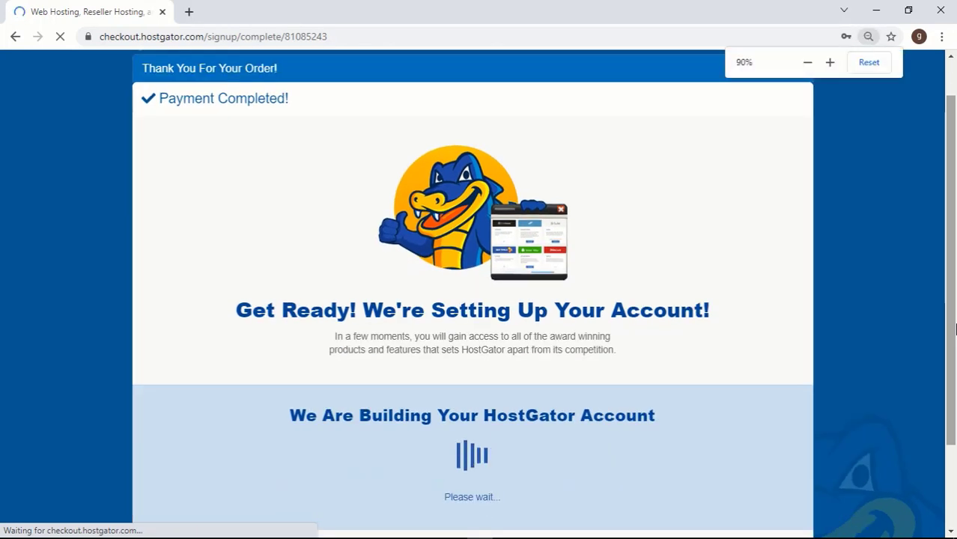
{"action": "scroll", "coordinate": [954, 331], "scroll_direction": "down", "scroll_amount": 1}
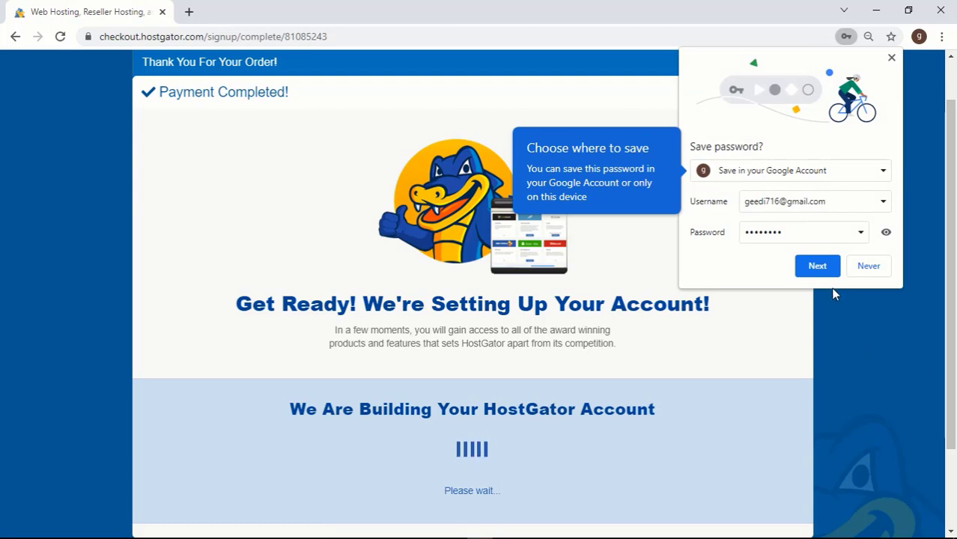
{"action": "left_click", "coordinate": [818, 267]}
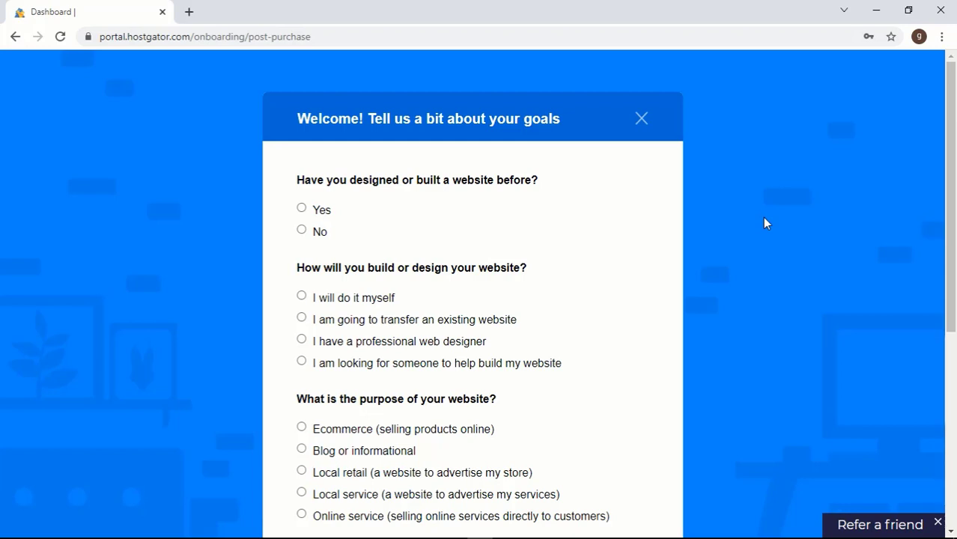
Skip the goals survey, dismiss the WordPress prompt, and launch Install WordPress from the Control Panel.
{"action": "left_click_drag", "start_coordinate": [949, 219], "coordinate": [923, 384]}
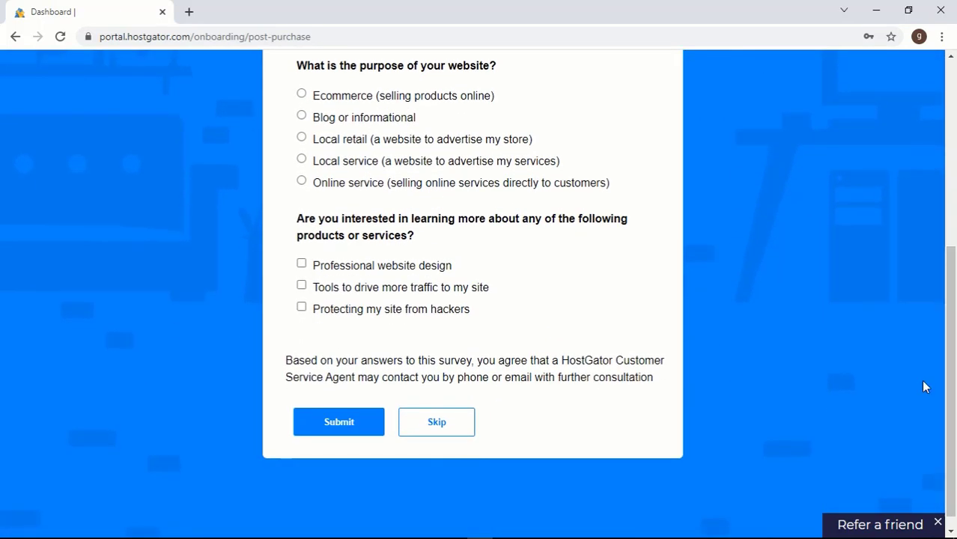
{"action": "left_click", "coordinate": [464, 425]}
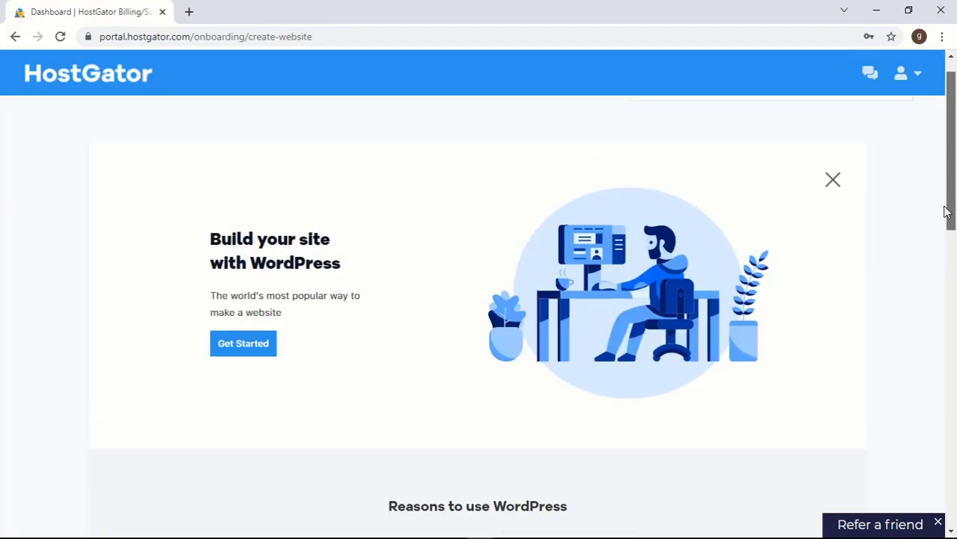
{"action": "left_click", "coordinate": [834, 181]}
{"action": "mouse_move", "coordinate": [954, 202]}
{"action": "left_mouse_down"}
{"action": "mouse_move", "coordinate": [953, 259]}
{"action": "mouse_move", "coordinate": [952, 238]}
{"action": "left_mouse_up"}
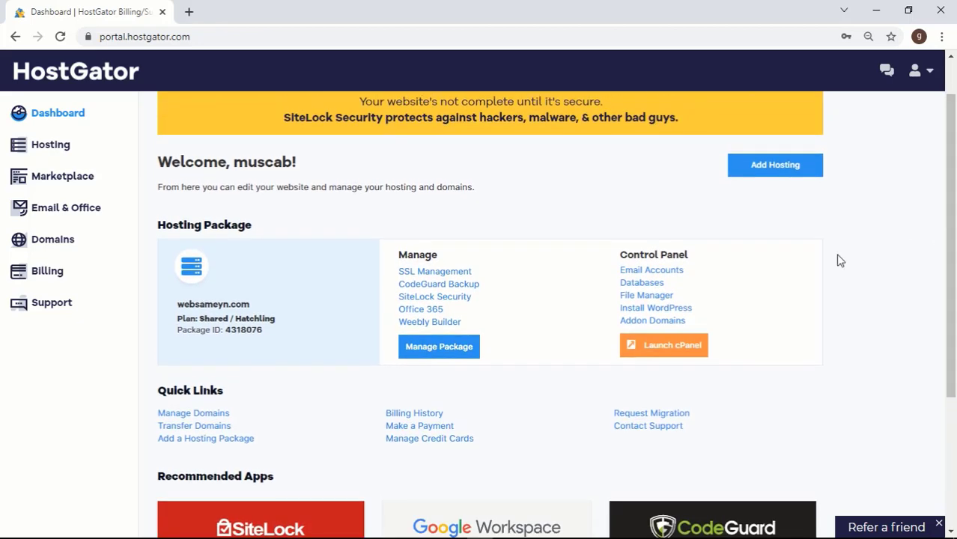
{"action": "left_click", "coordinate": [653, 308]}
{"action": "left_click_drag", "start_coordinate": [954, 303], "coordinate": [955, 339]}
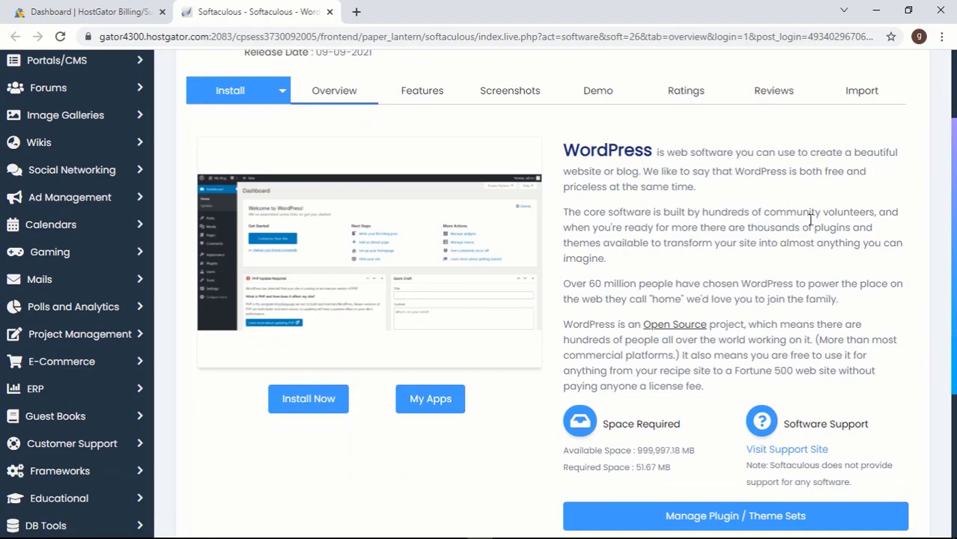
Start a new WordPress install and zoom out to see more of the form.
{"action": "mouse_move", "coordinate": [954, 238]}
{"action": "left_mouse_down"}
{"action": "mouse_move", "coordinate": [954, 248]}
{"action": "mouse_move", "coordinate": [953, 235]}
{"action": "left_mouse_up"}
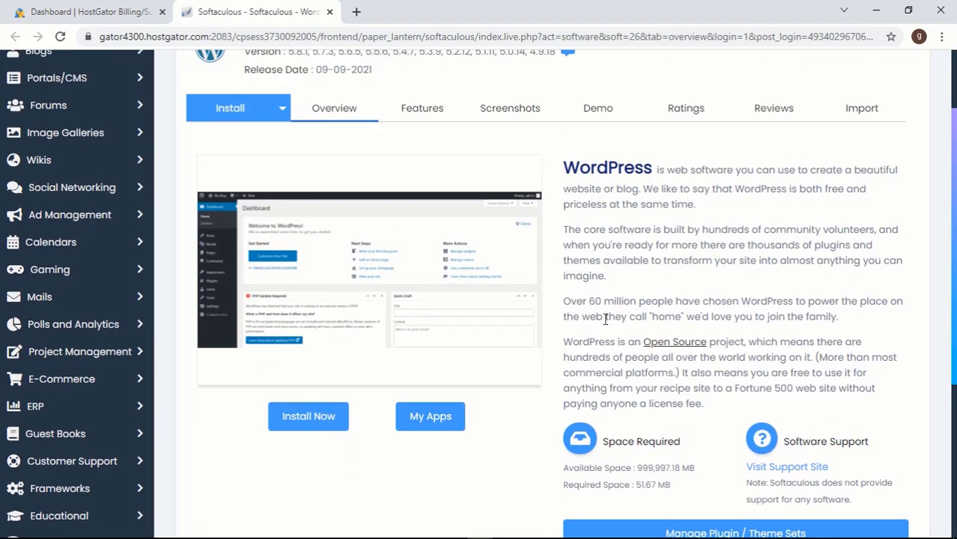
{"action": "left_click", "coordinate": [308, 416]}
{"action": "left_click_drag", "start_coordinate": [953, 169], "coordinate": [952, 217]}
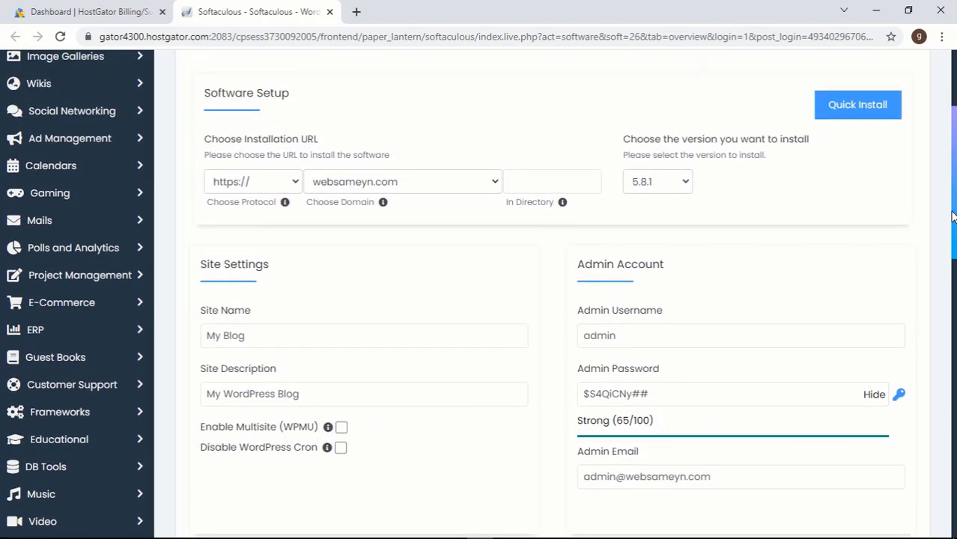
{"action": "key", "text": "ctrl+minus"}
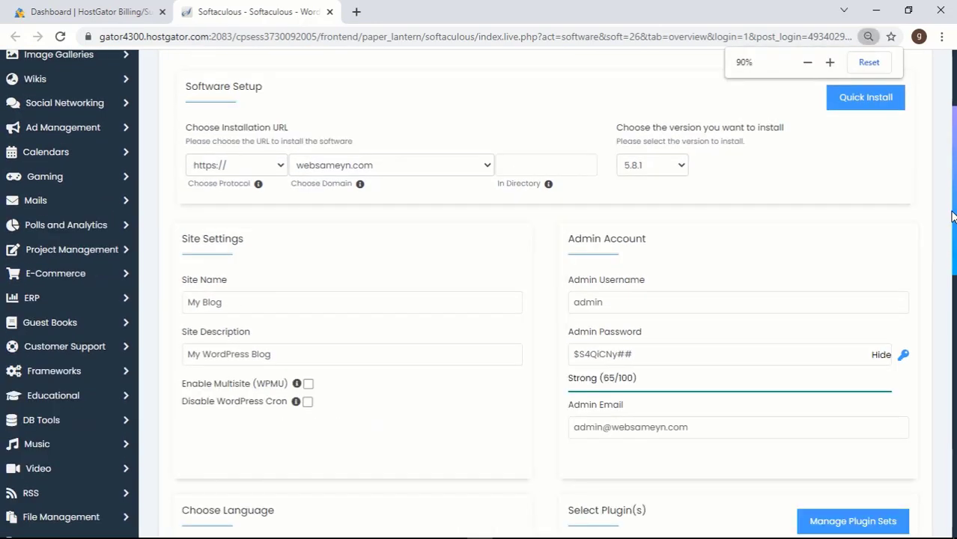
{"action": "mouse_move", "coordinate": [952, 226]}
{"action": "left_mouse_down"}
{"action": "mouse_move", "coordinate": [954, 235]}
{"action": "mouse_move", "coordinate": [952, 202]}
{"action": "mouse_move", "coordinate": [954, 235]}
{"action": "left_mouse_up"}
{"action": "scroll", "coordinate": [954, 235], "scroll_direction": "down", "scroll_amount": 2}
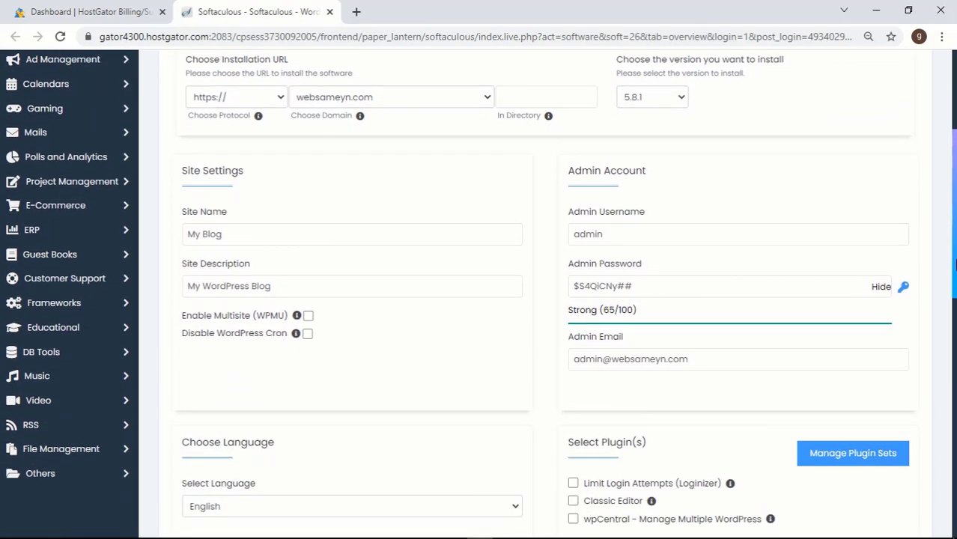
{"action": "left_click", "coordinate": [698, 225]}
Set the site name to websameyn and the description to 'sida website loo sameeyo'.
{"action": "left_click", "coordinate": [354, 216]}
{"action": "left_click", "coordinate": [256, 238]}
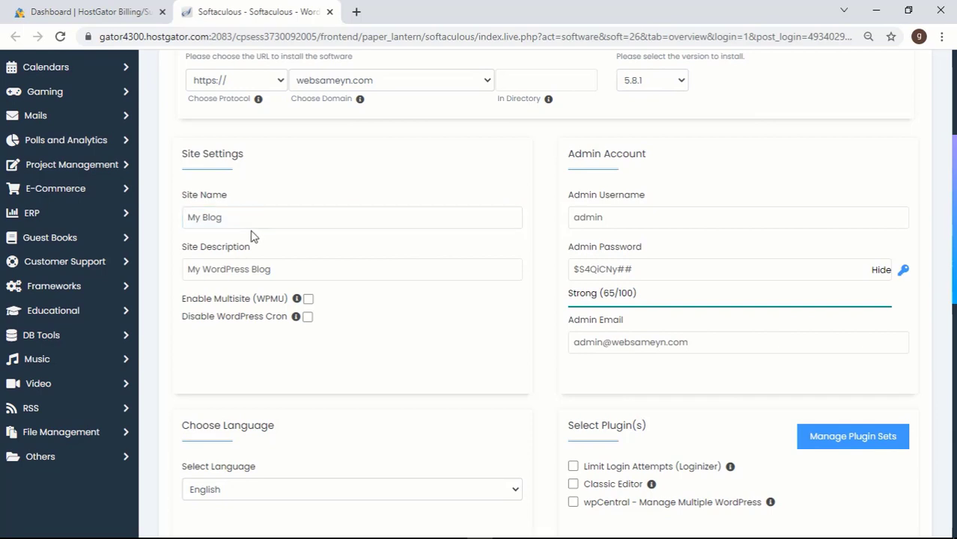
{"action": "left_click_drag", "start_coordinate": [246, 220], "coordinate": [189, 218]}
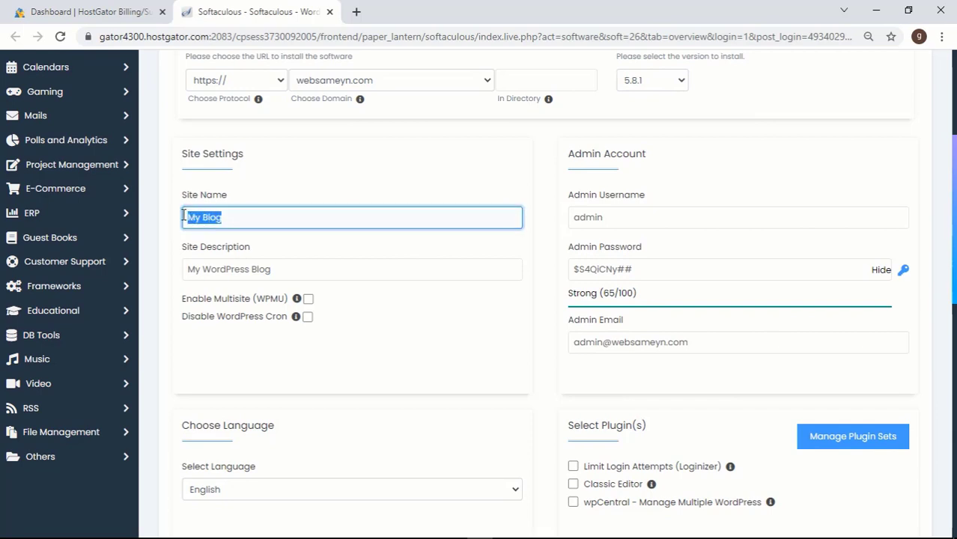
{"action": "type", "text": "websameyn"}
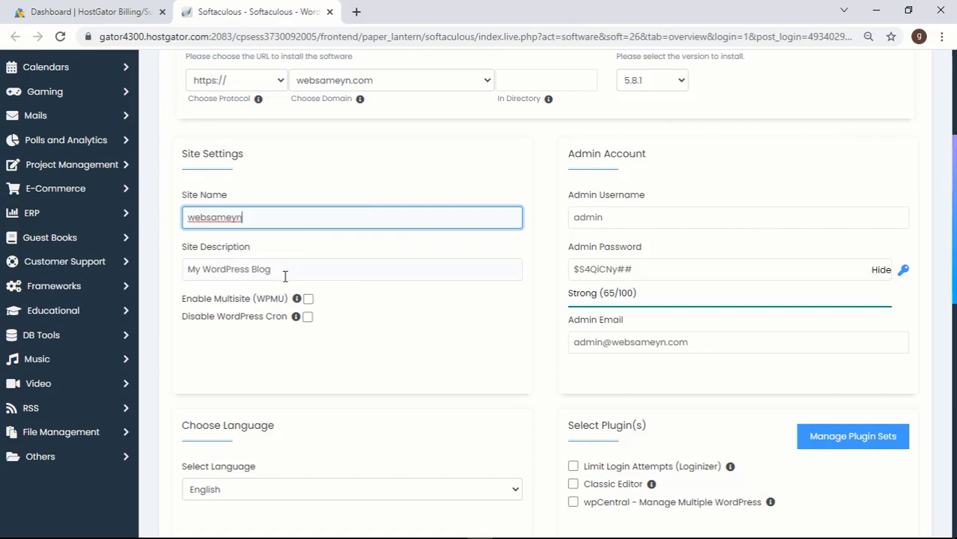
{"action": "left_click_drag", "start_coordinate": [271, 269], "coordinate": [177, 276]}
{"action": "type", "text": "sida website loo sameeyo"}
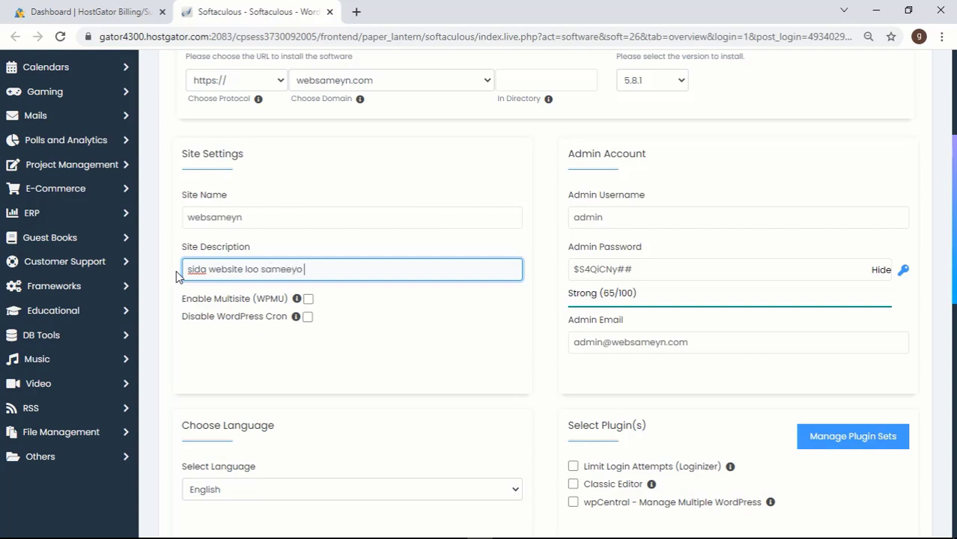
Replace the default admin username and generated password with your own credentials.
{"action": "left_click", "coordinate": [721, 218]}
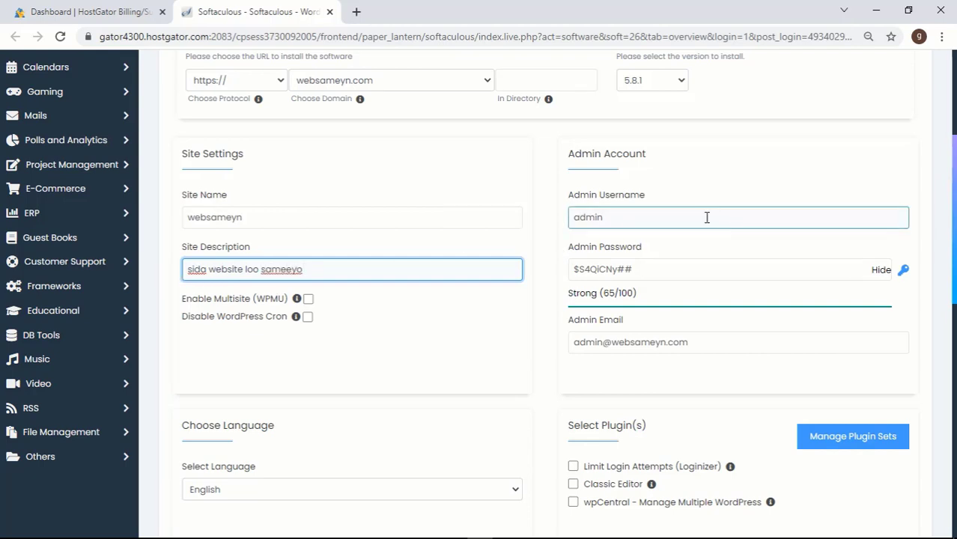
{"action": "left_click_drag", "start_coordinate": [628, 218], "coordinate": [569, 221]}
{"action": "type", "text": "geedi"}
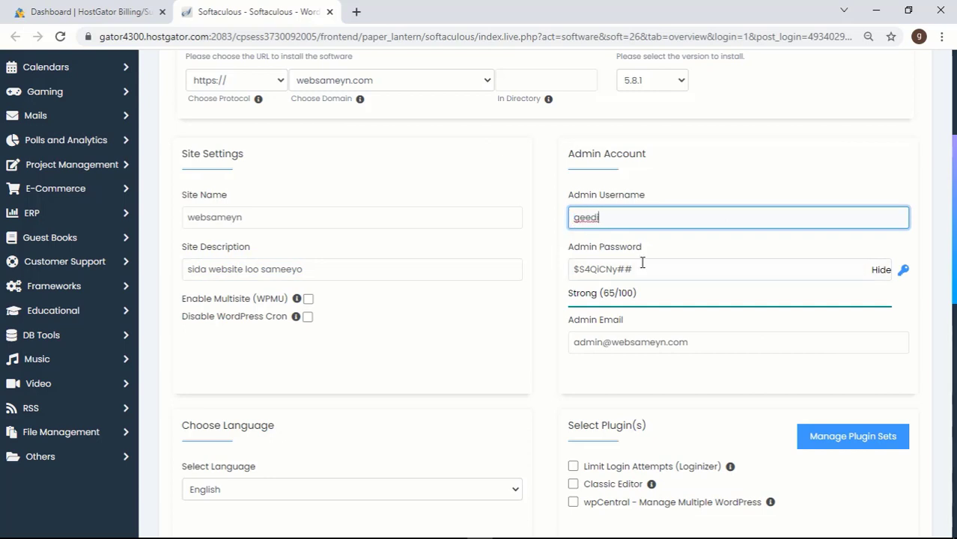
{"action": "left_click_drag", "start_coordinate": [636, 270], "coordinate": [573, 269]}
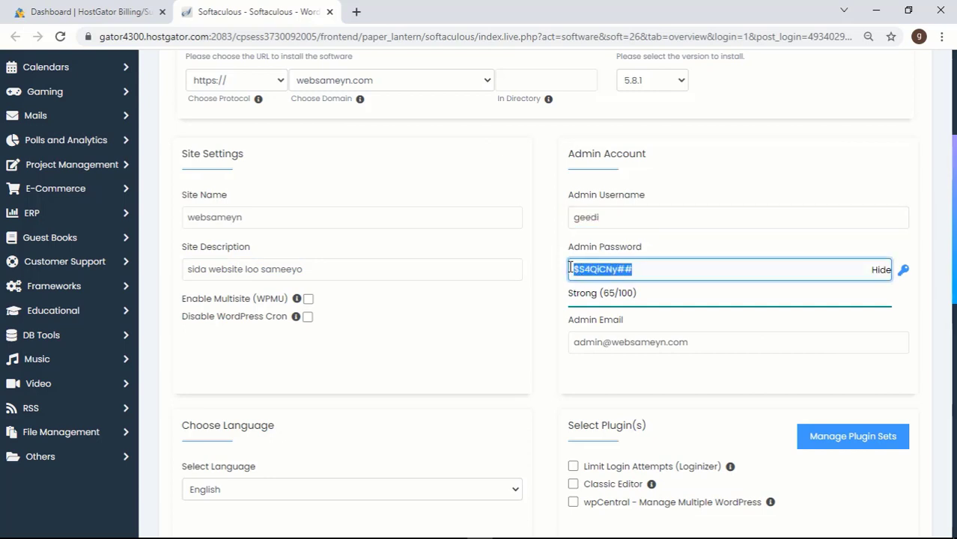
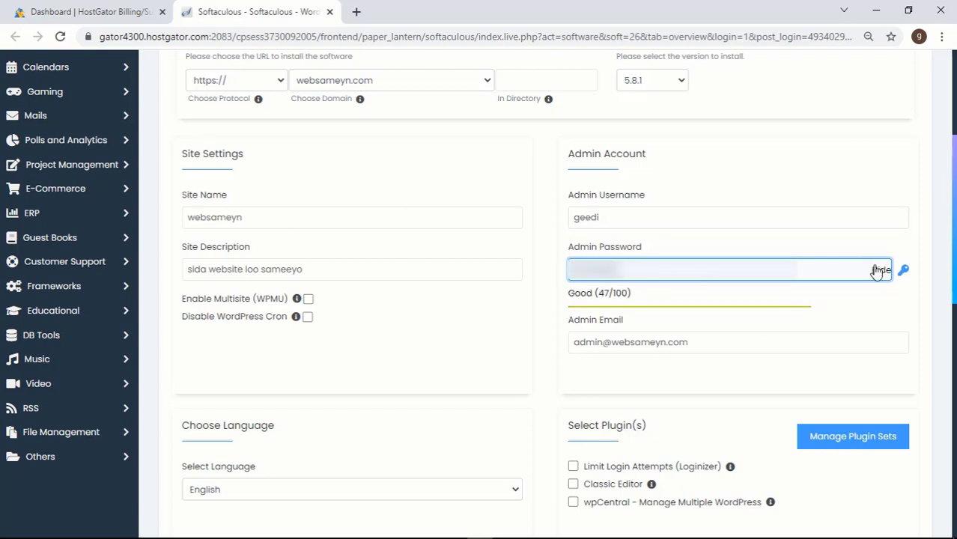
{"action": "left_click", "coordinate": [876, 271]}
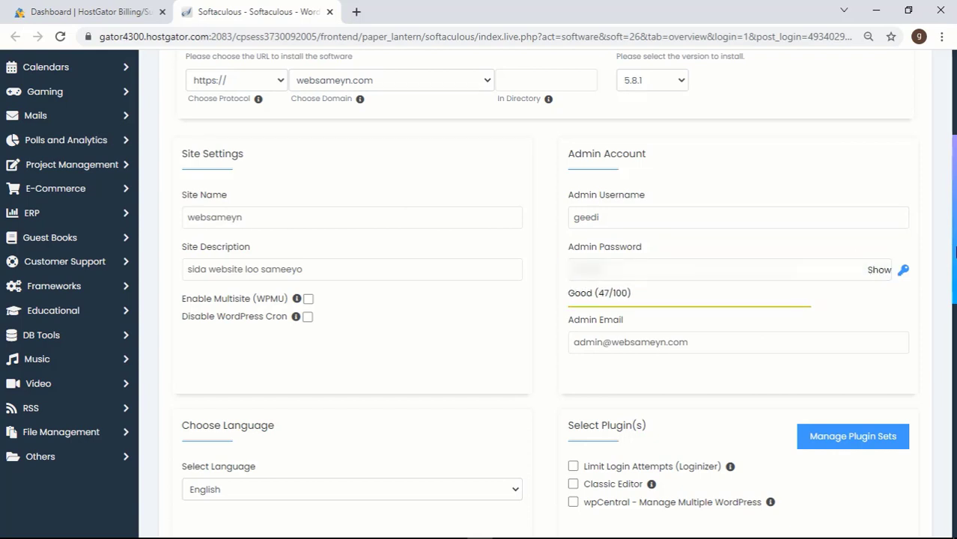
Replace the admin e-mail with your own e-mail address and scroll to Install.
{"action": "left_click", "coordinate": [704, 338]}
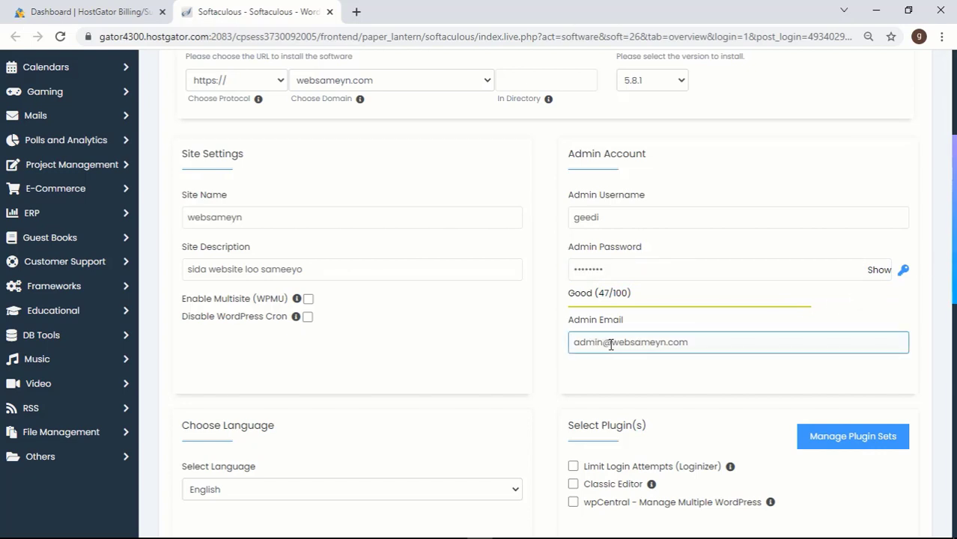
{"action": "left_click", "coordinate": [756, 374]}
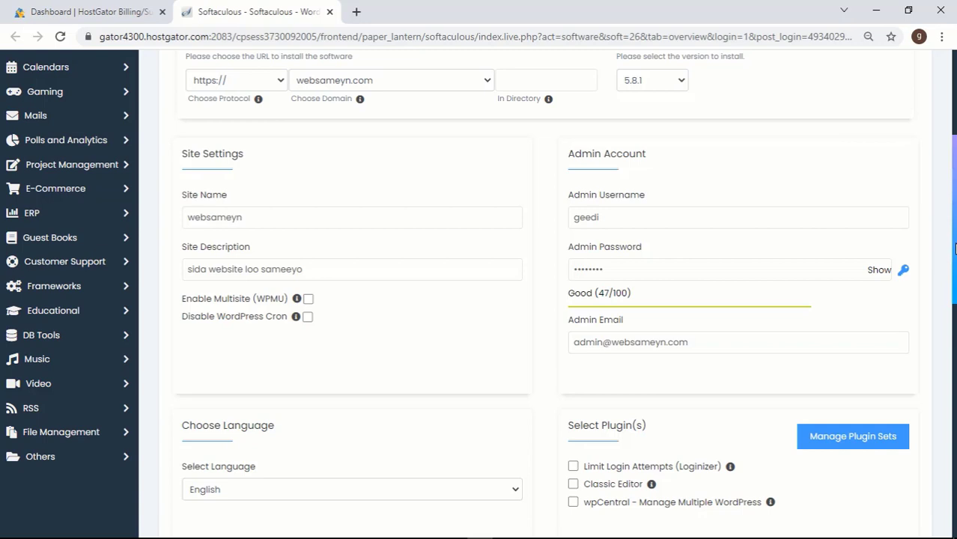
{"action": "left_click", "coordinate": [705, 343]}
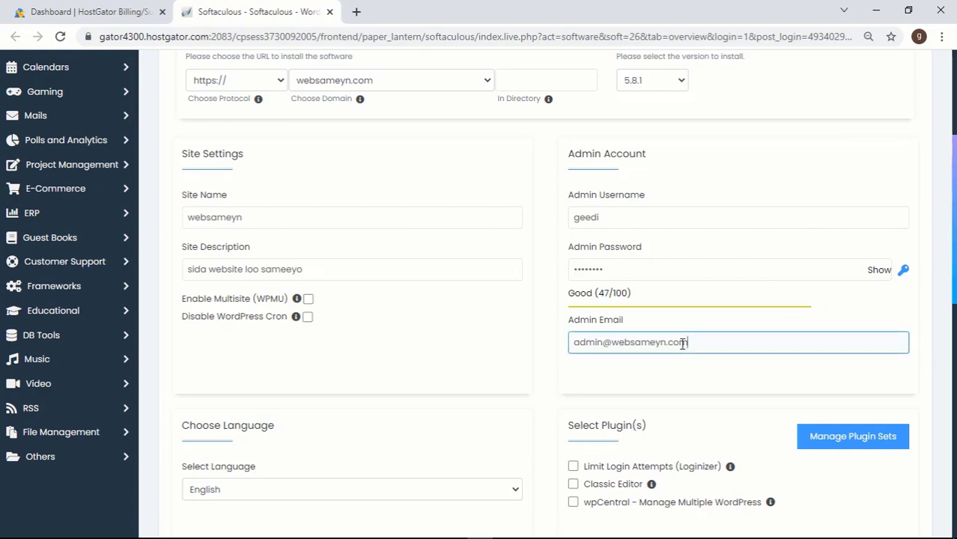
{"action": "left_click_drag", "start_coordinate": [692, 343], "coordinate": [547, 358]}
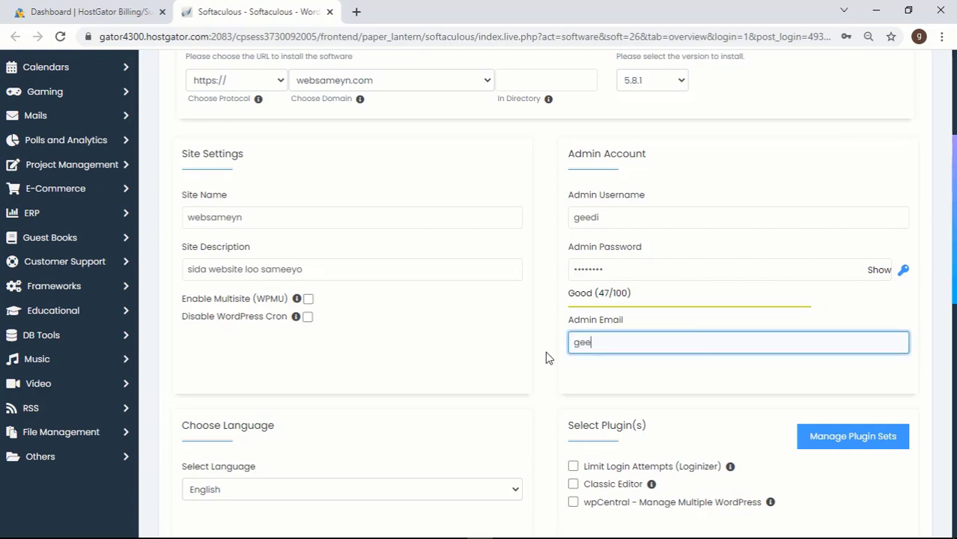
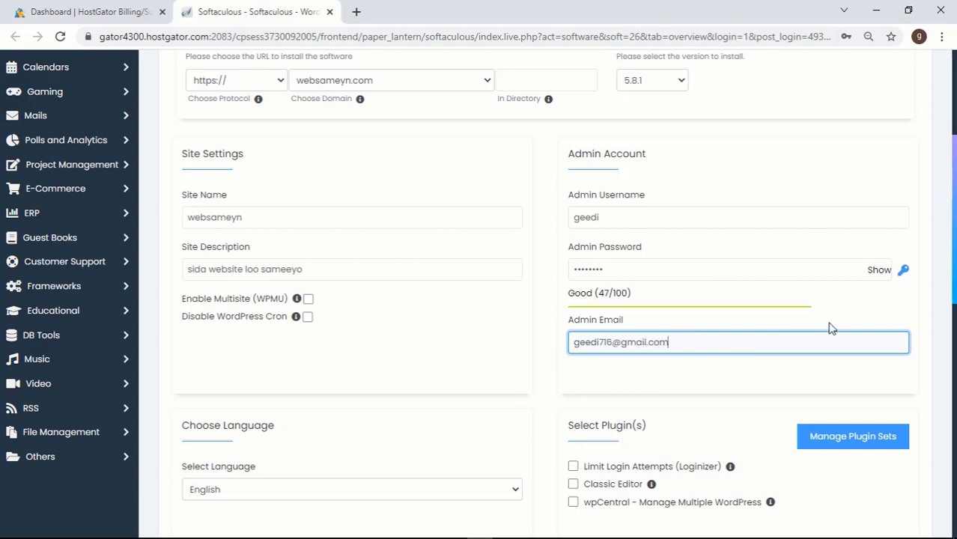
{"action": "left_click_drag", "start_coordinate": [955, 277], "coordinate": [955, 506]}
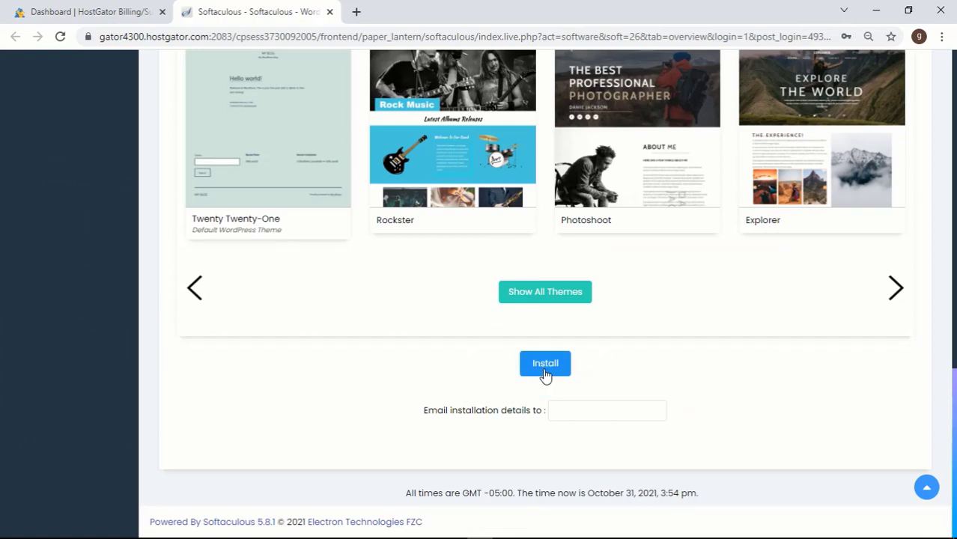
Run the WordPress installation and save the admin login in Chrome.
{"action": "left_click", "coordinate": [545, 366]}
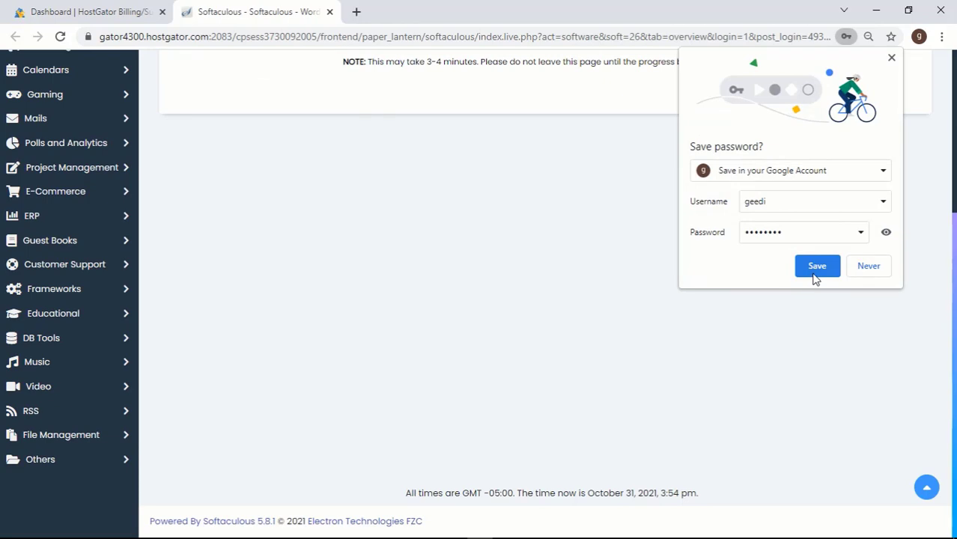
{"action": "left_click", "coordinate": [885, 232]}
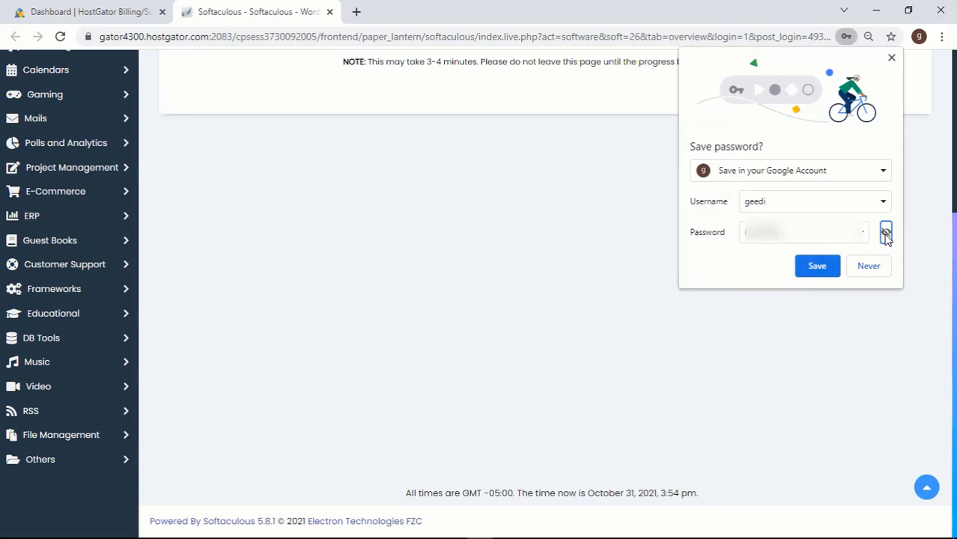
{"action": "left_click", "coordinate": [886, 233]}
{"action": "left_click", "coordinate": [820, 267]}
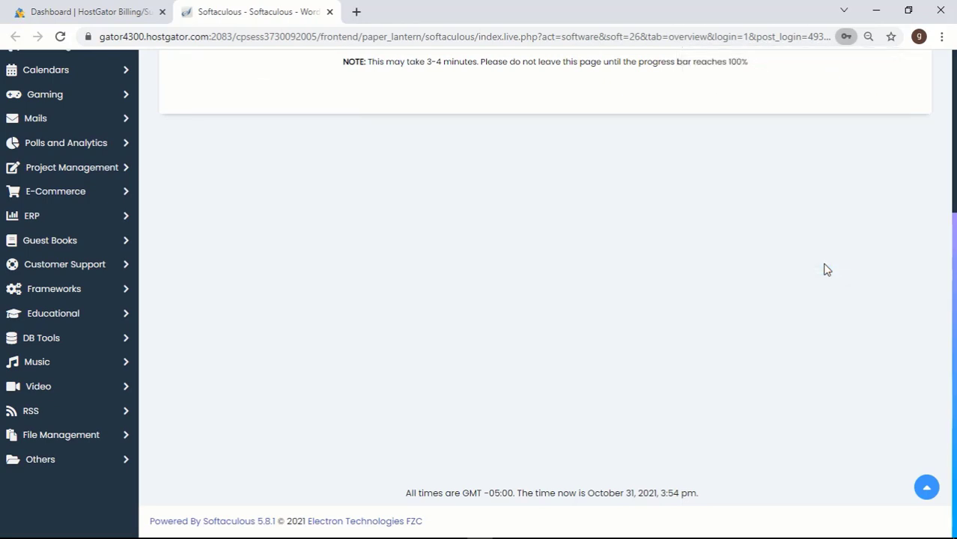
{"action": "left_click_drag", "start_coordinate": [953, 325], "coordinate": [950, 189]}
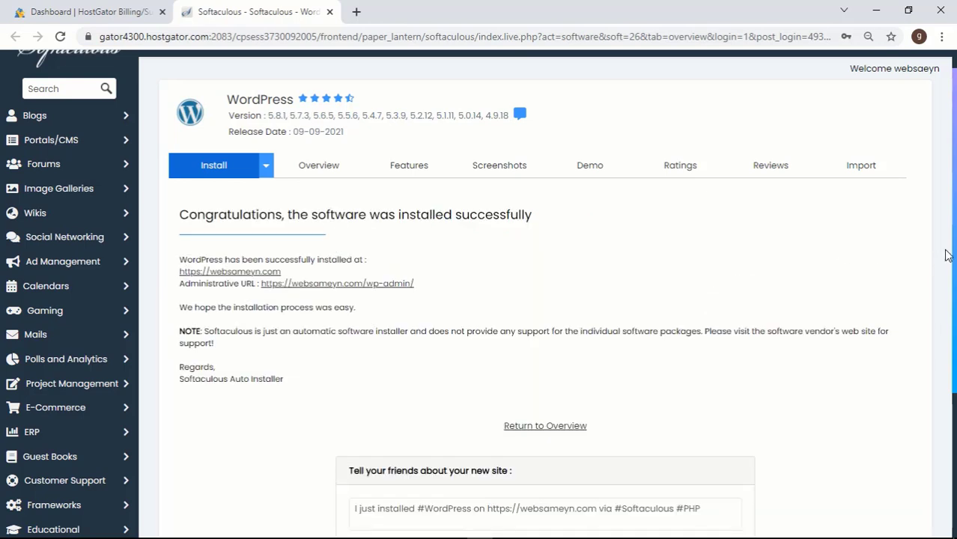
{"action": "left_click_drag", "start_coordinate": [953, 242], "coordinate": [953, 238]}
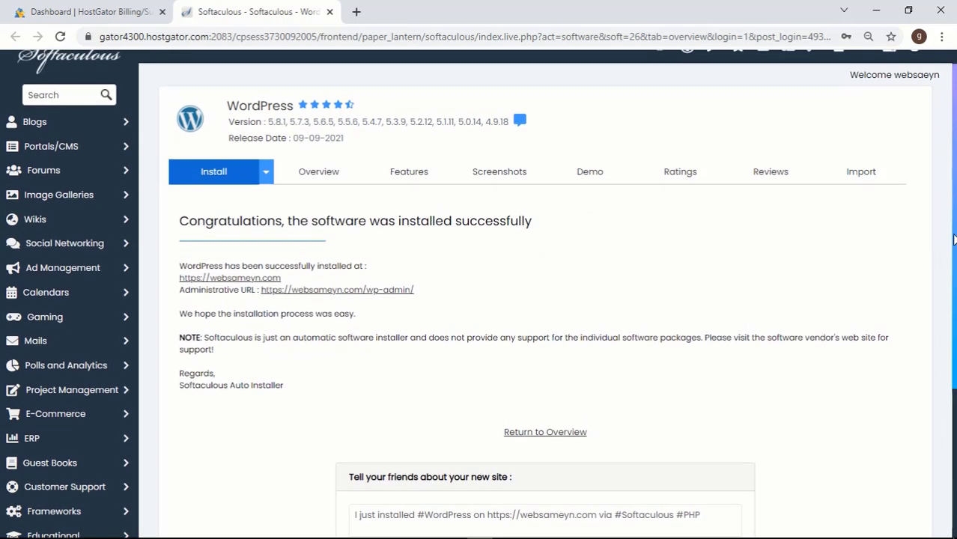
{"action": "right_click", "coordinate": [259, 280]}
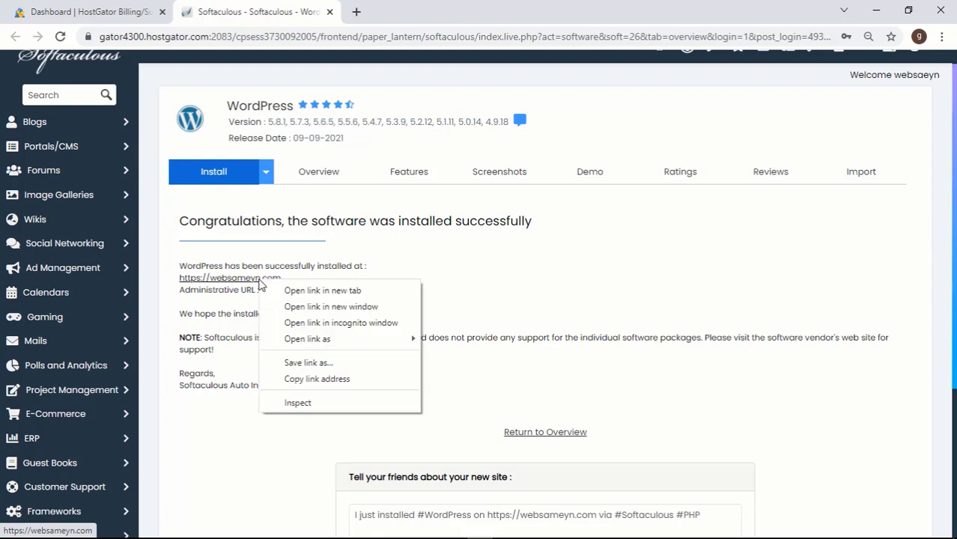
{"action": "left_click", "coordinate": [322, 291]}
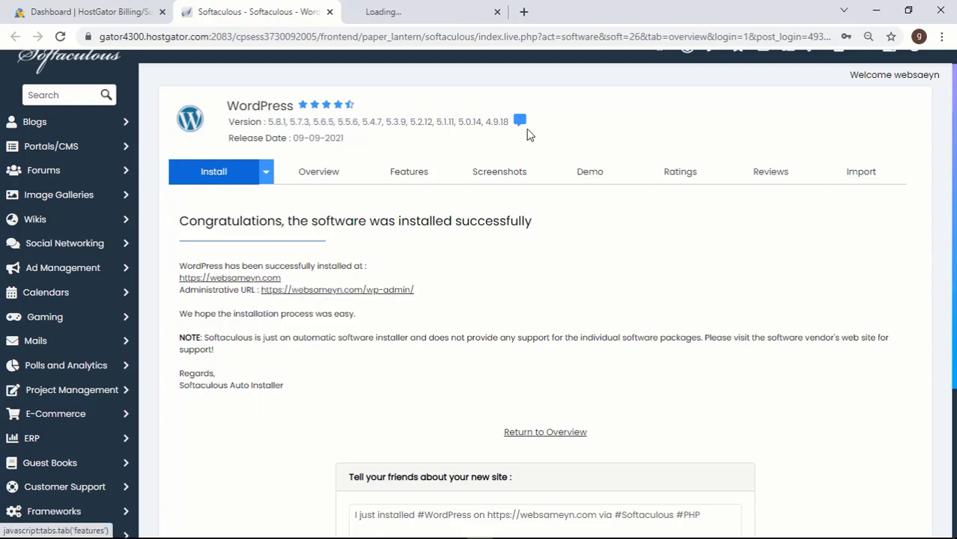
{"action": "left_click", "coordinate": [422, 6]}
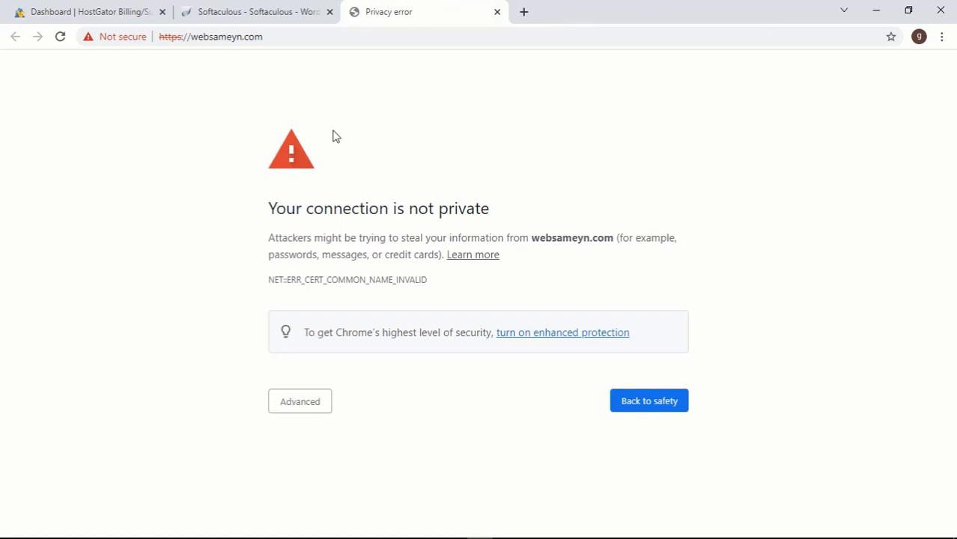
Review the connection-not-private warning for websameyn.com, clearing an accidental text selection.
{"action": "left_click_drag", "start_coordinate": [226, 161], "coordinate": [473, 240]}
{"action": "left_click", "coordinate": [584, 162]}
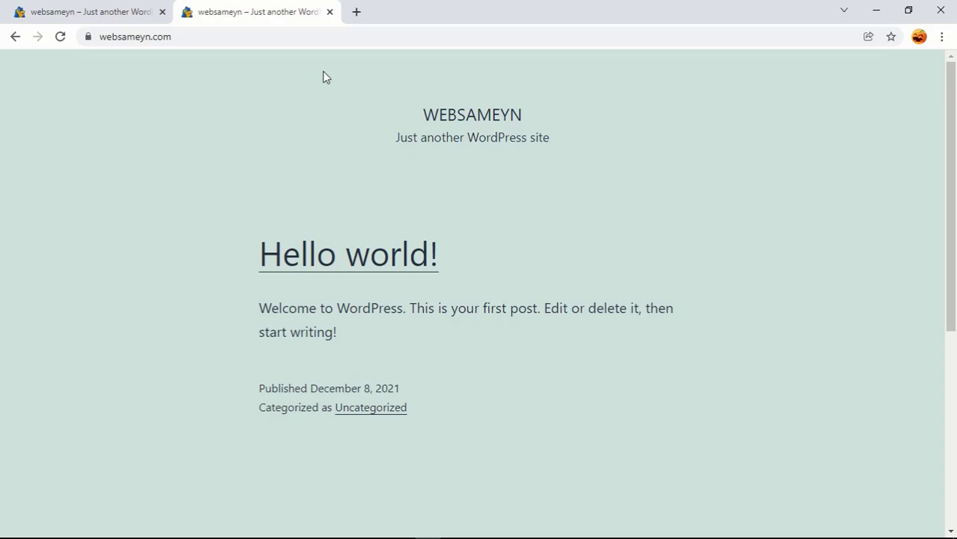
Go to the site's login page by appending /login to the websameyn.com address.
{"action": "left_click", "coordinate": [243, 39]}
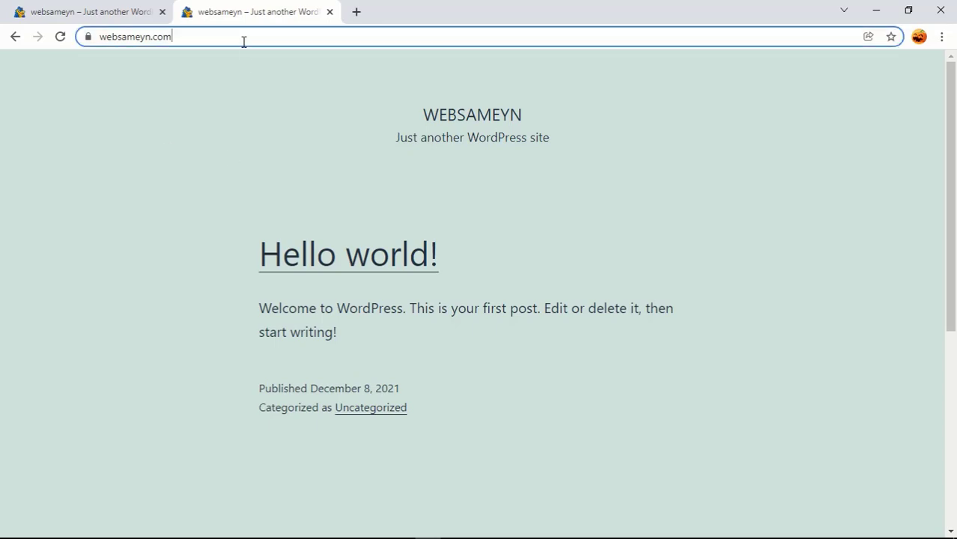
{"action": "left_click", "coordinate": [243, 41]}
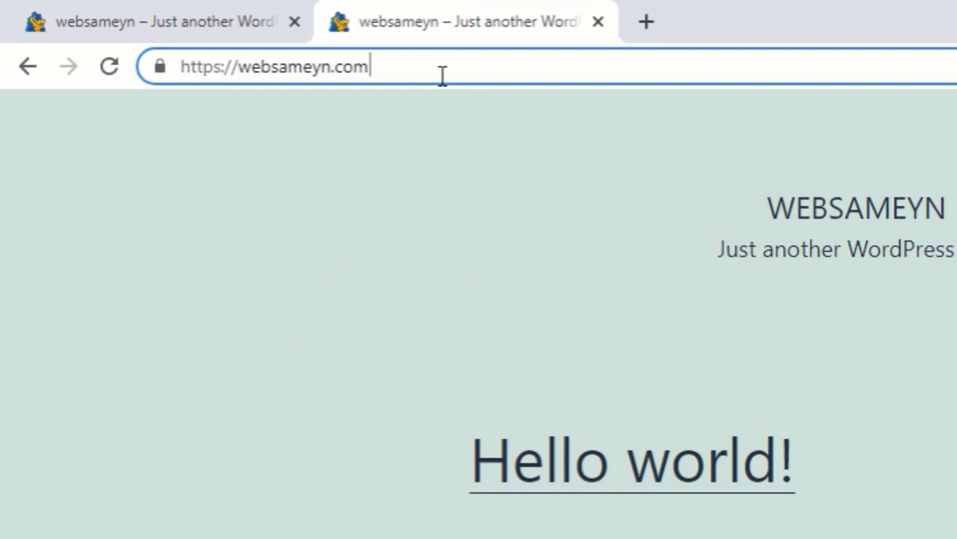
{"action": "type", "text": "/"}
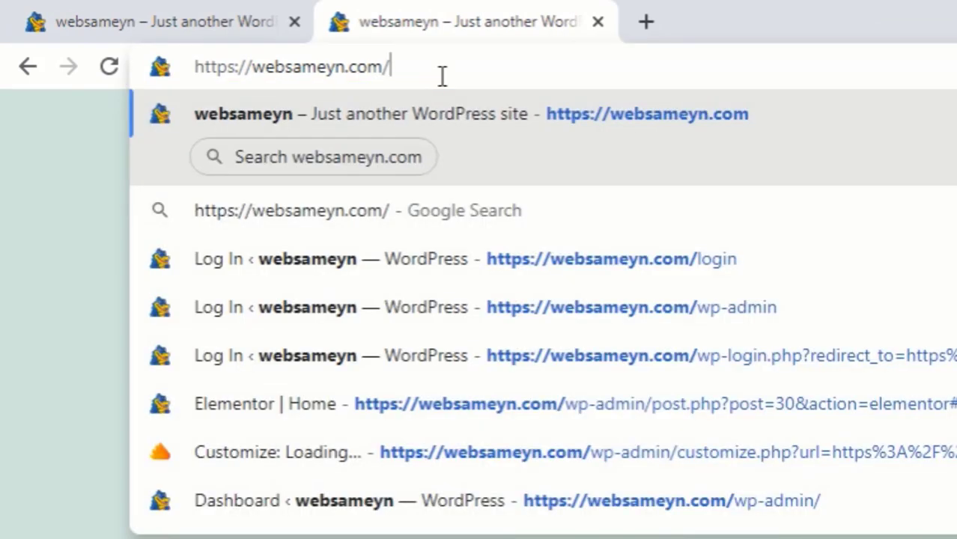
{"action": "type", "text": "wp-admin"}
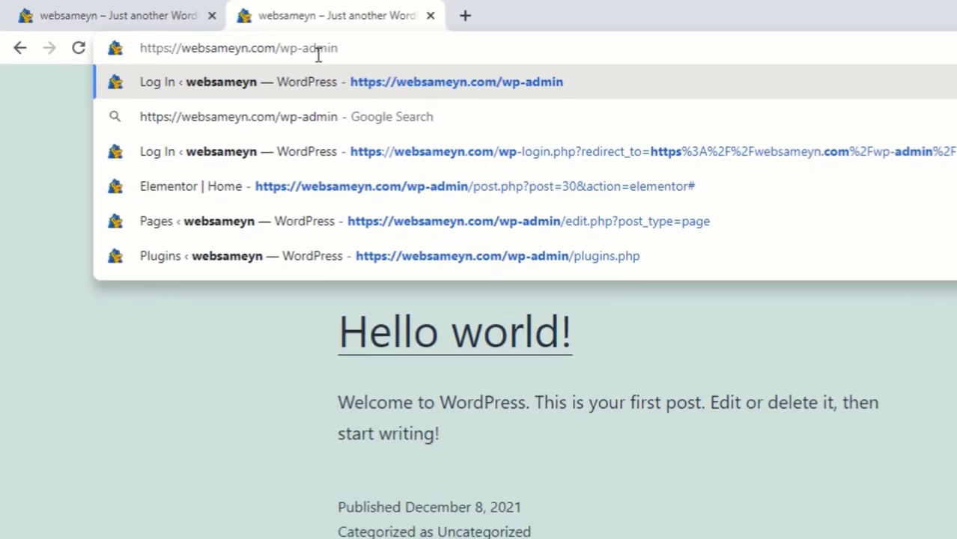
{"action": "key", "text": "BackSpace"}
{"action": "key", "text": "BackSpace"}
{"action": "key", "text": "BackSpace"}
{"action": "key", "text": "BackSpace"}
{"action": "key", "text": "BackSpace"}
{"action": "key", "text": "BackSpace"}
{"action": "key", "text": "BackSpace"}
{"action": "key", "text": "BackSpace"}
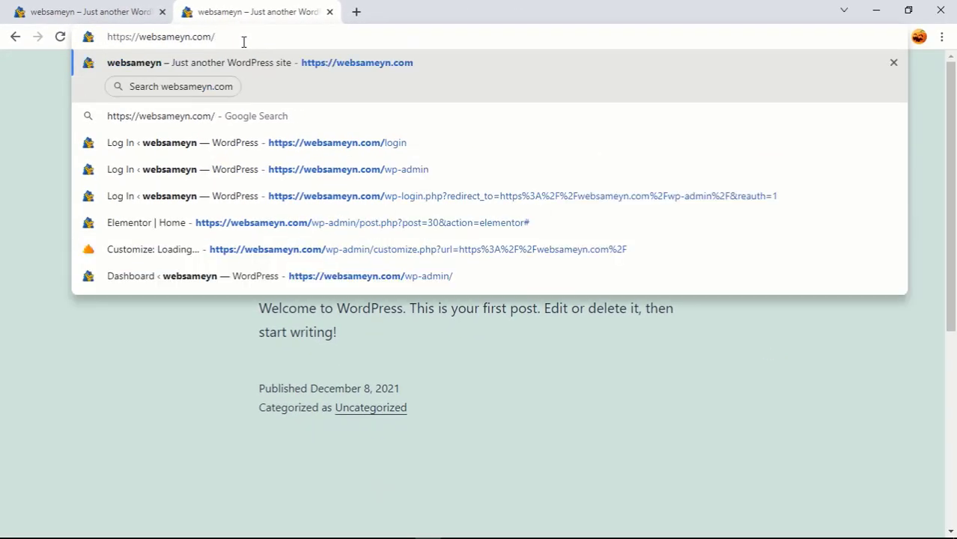
{"action": "type", "text": "login"}
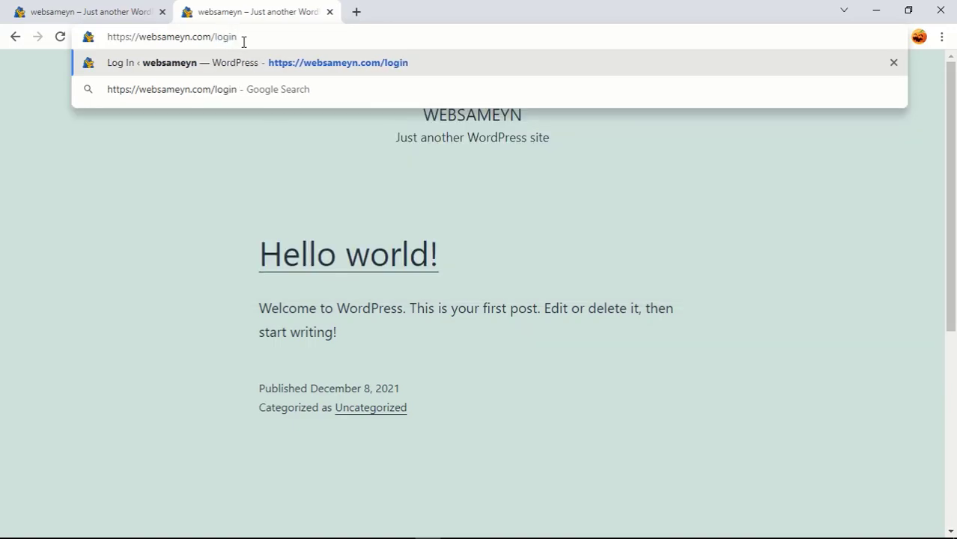
{"action": "key", "text": "Return"}
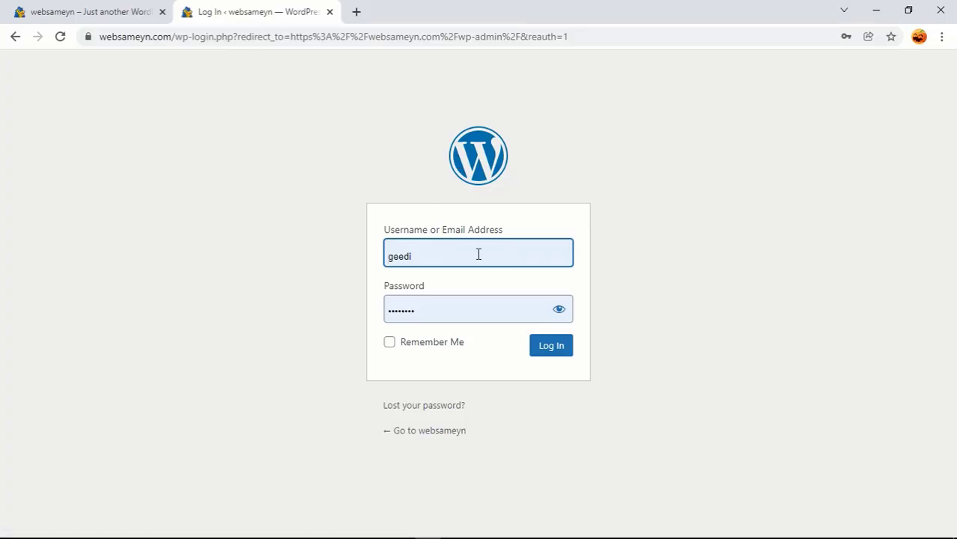
Sign in to WordPress with the autofilled admin username and password.
{"action": "left_click", "coordinate": [478, 254]}
{"action": "left_click", "coordinate": [664, 303]}
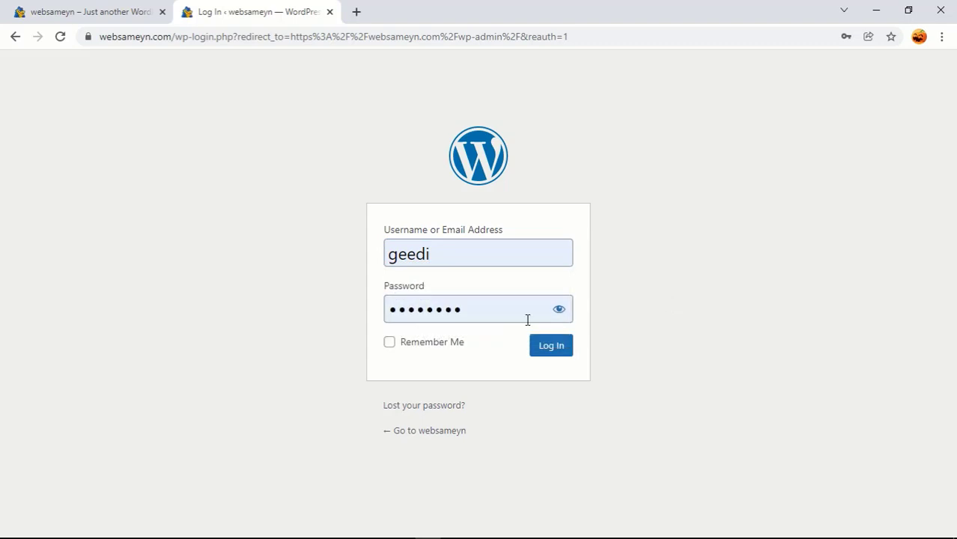
{"action": "left_click", "coordinate": [549, 349]}
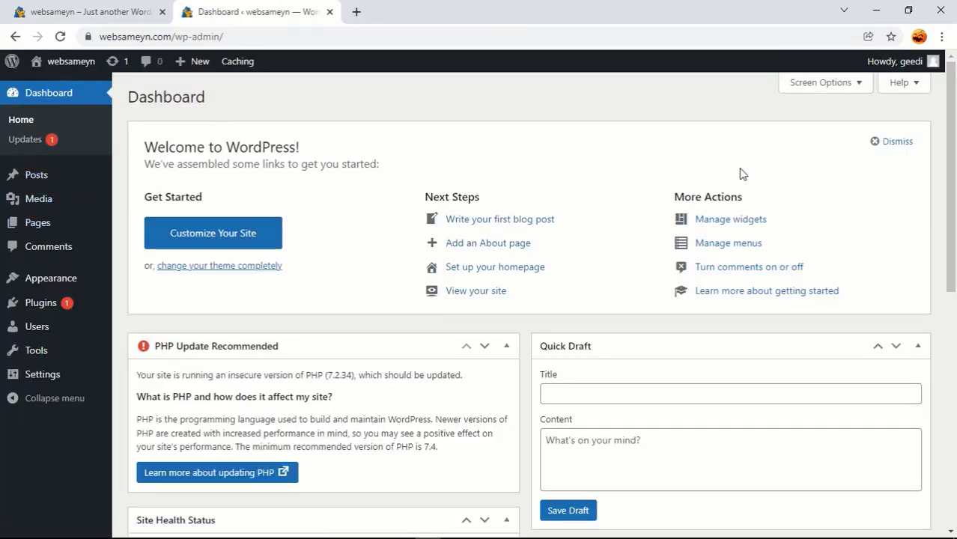
{"action": "left_click_drag", "start_coordinate": [953, 193], "coordinate": [954, 154]}
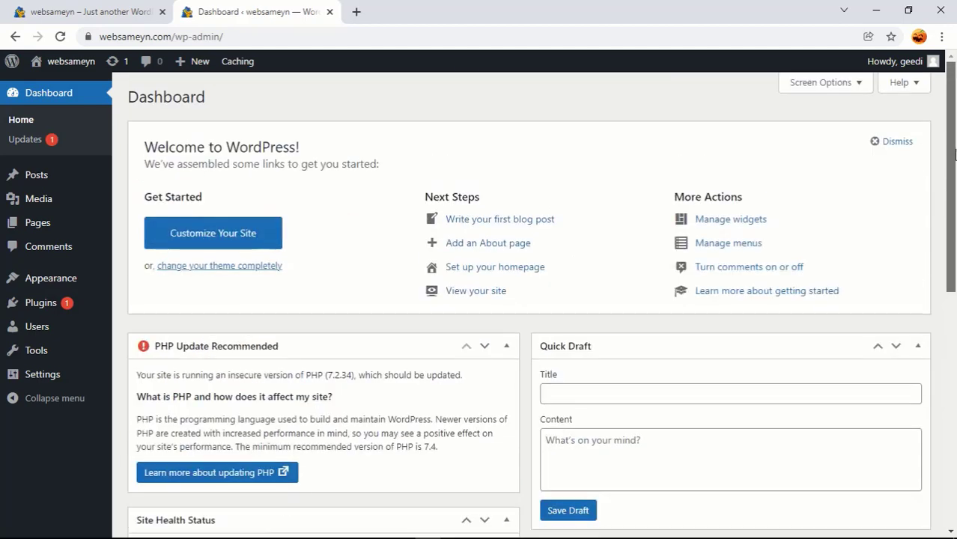